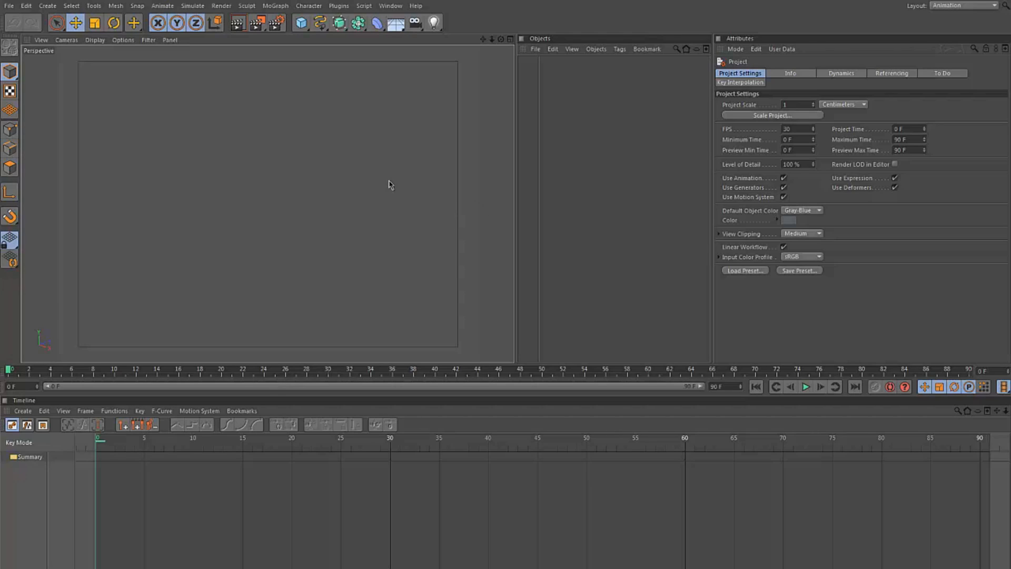
Open the character file BWoman0008.c4d from the MeMsCS001M4_C4D folder
click(556, 185)
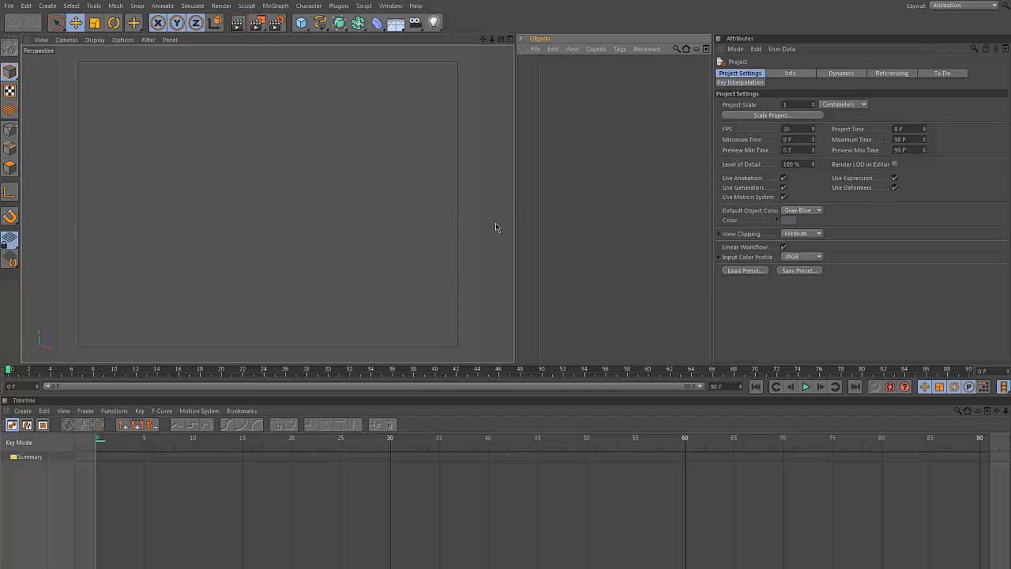
key(ctrl+o)
click(389, 174)
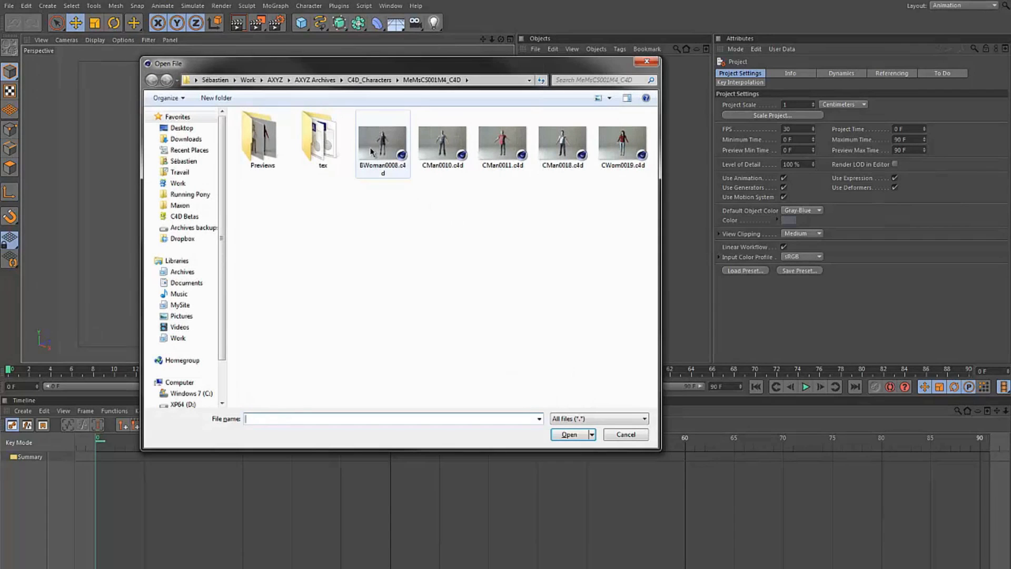
click(569, 434)
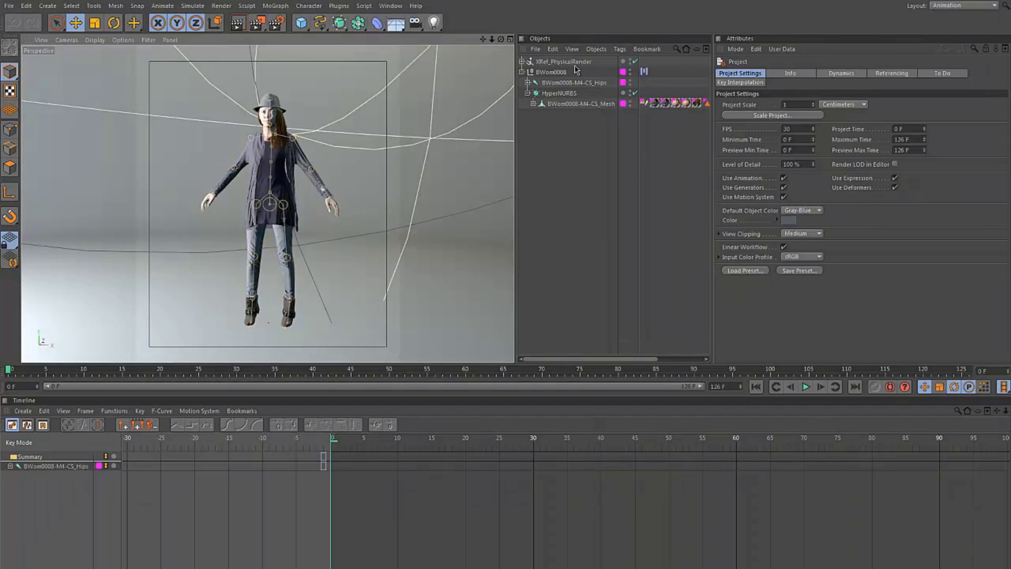
Disable the XRef_PhysicalRender studio setup so that only the character shows in the viewport
click(522, 62)
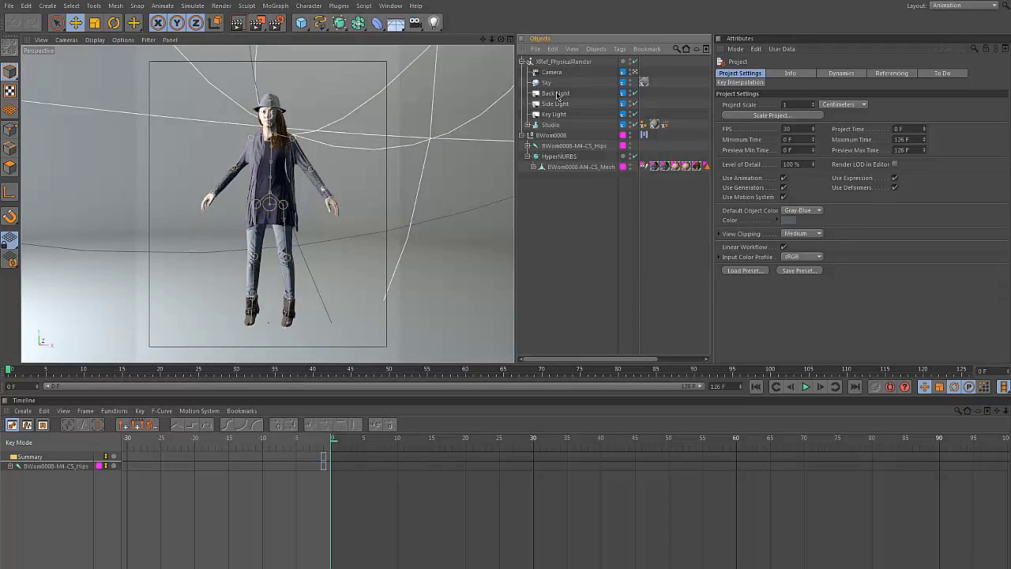
click(636, 61)
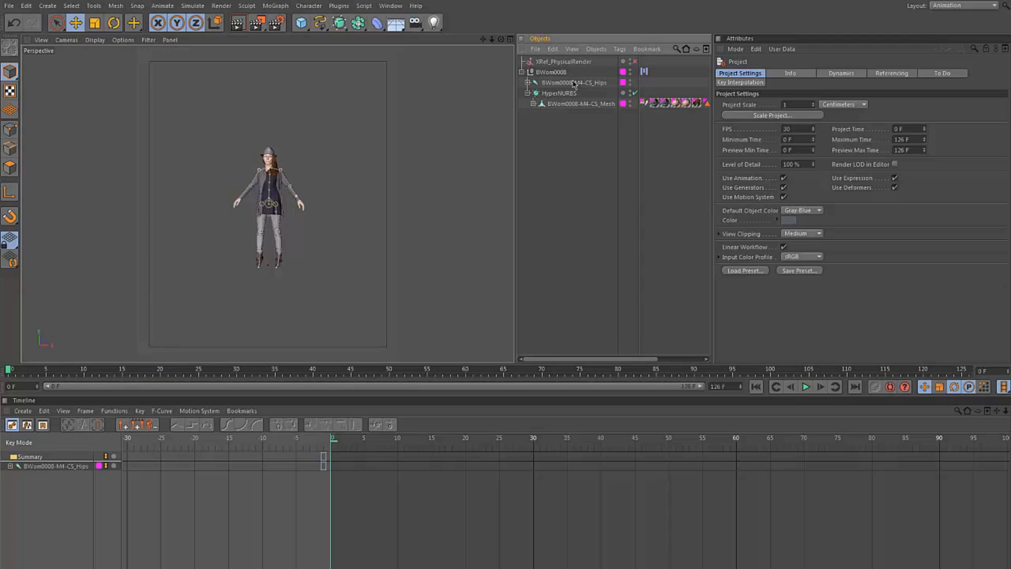
mouse_move(302, 186)
alt+mouse_down()
mouse_move(225, 218)
mouse_move(295, 190)
alt+mouse_up()
alt+right_drag(294, 189, 329, 189)
alt+middle_drag(267, 204, 333, 179)
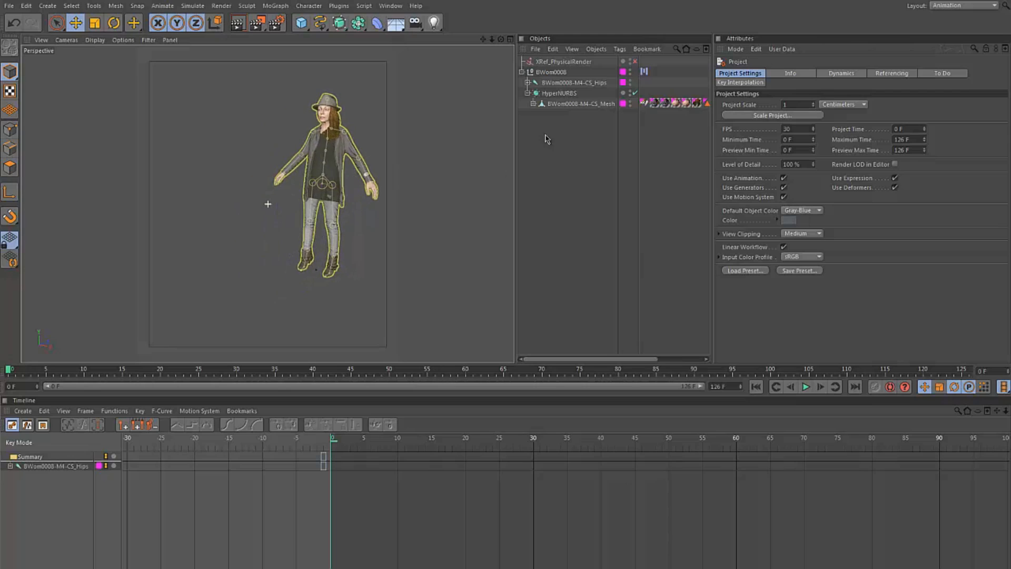
Examine the joint hierarchy under the Hips and the object nested under the character's mesh
click(528, 82)
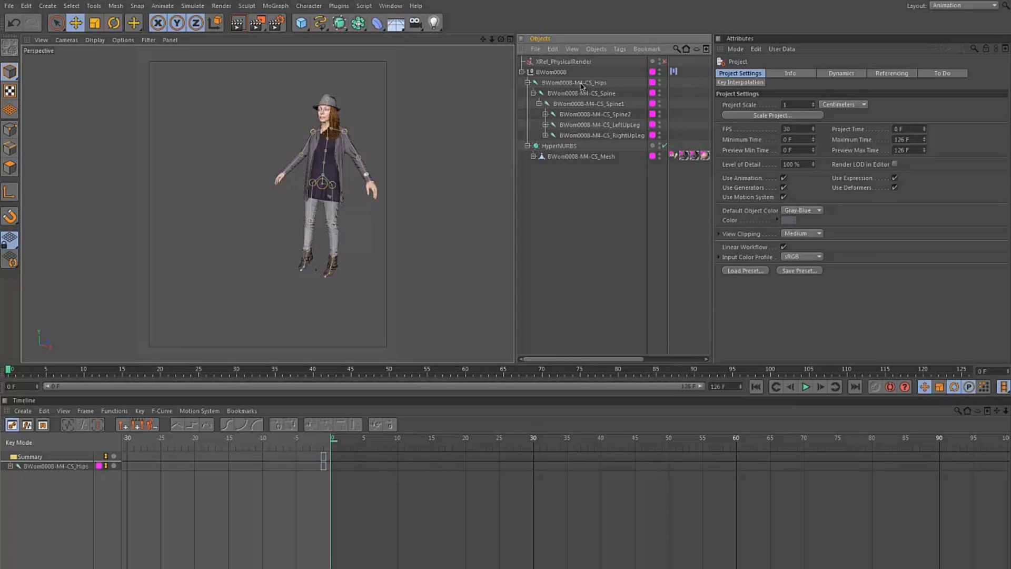
click(528, 83)
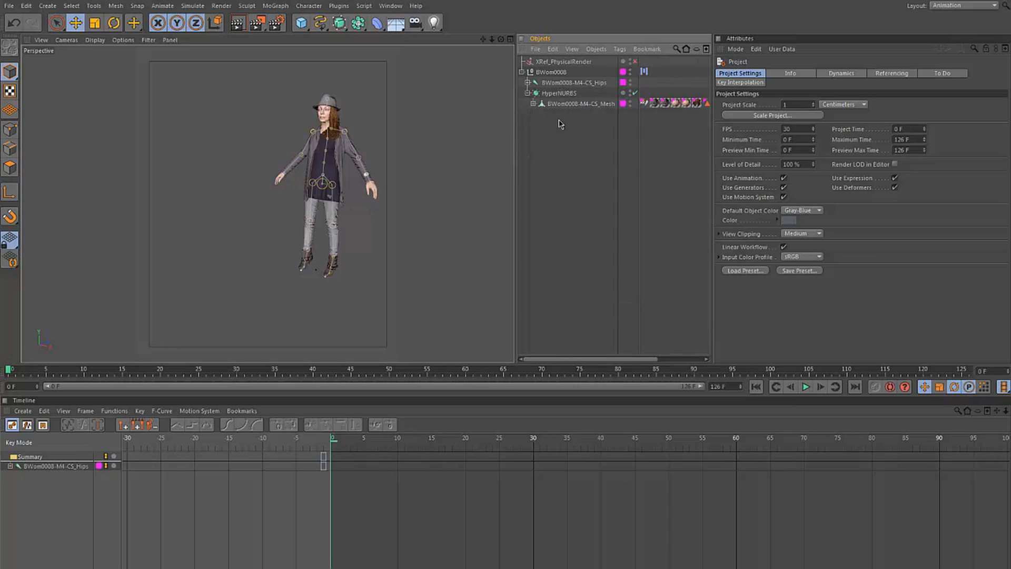
click(532, 104)
Switch the timeline to Motion Mode and load the motion source emo0002_Waiting idle_Female.c4dsrc from the emo0002 folder
click(63, 505)
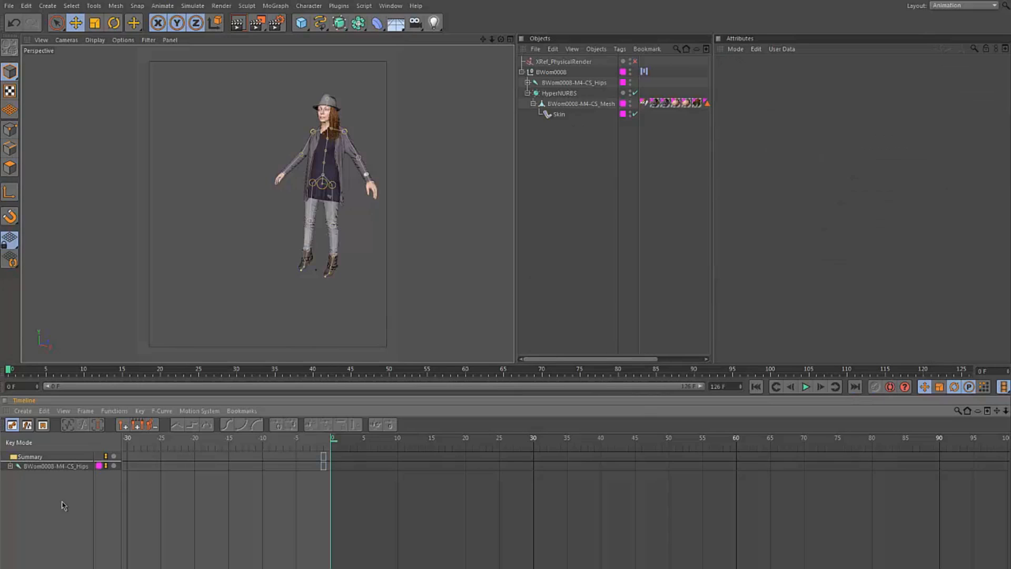
click(42, 425)
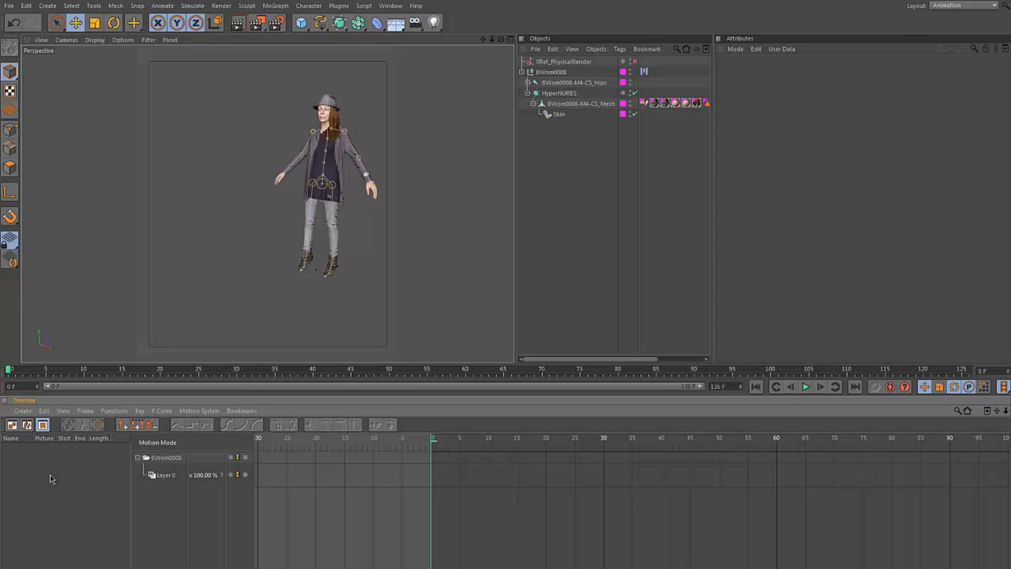
right_click(52, 479)
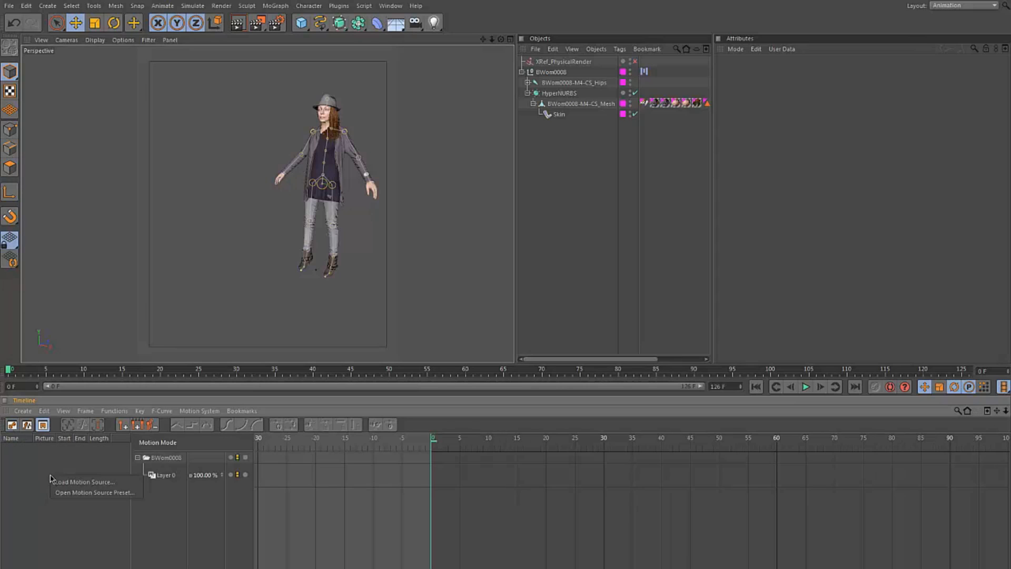
click(100, 482)
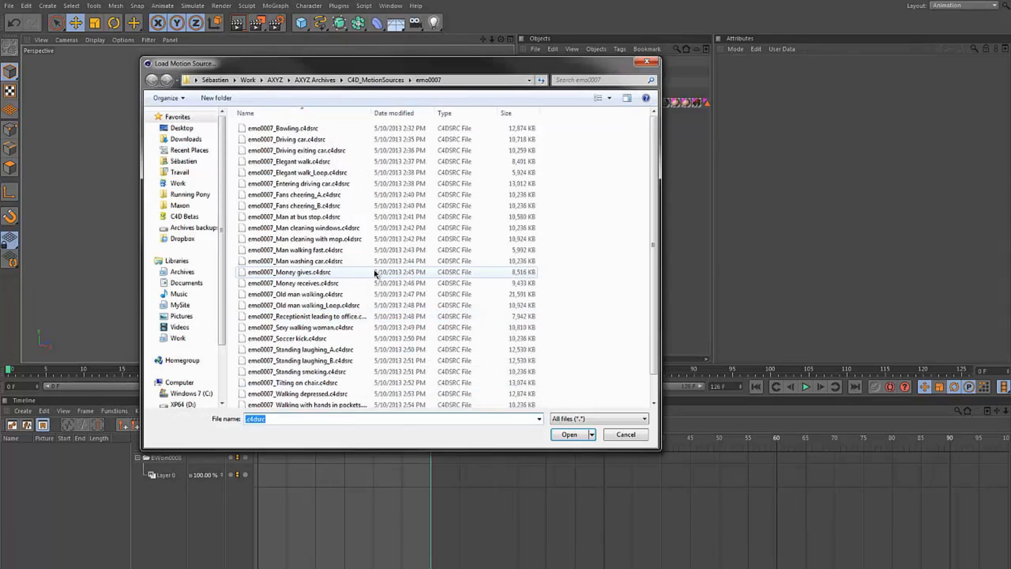
click(385, 80)
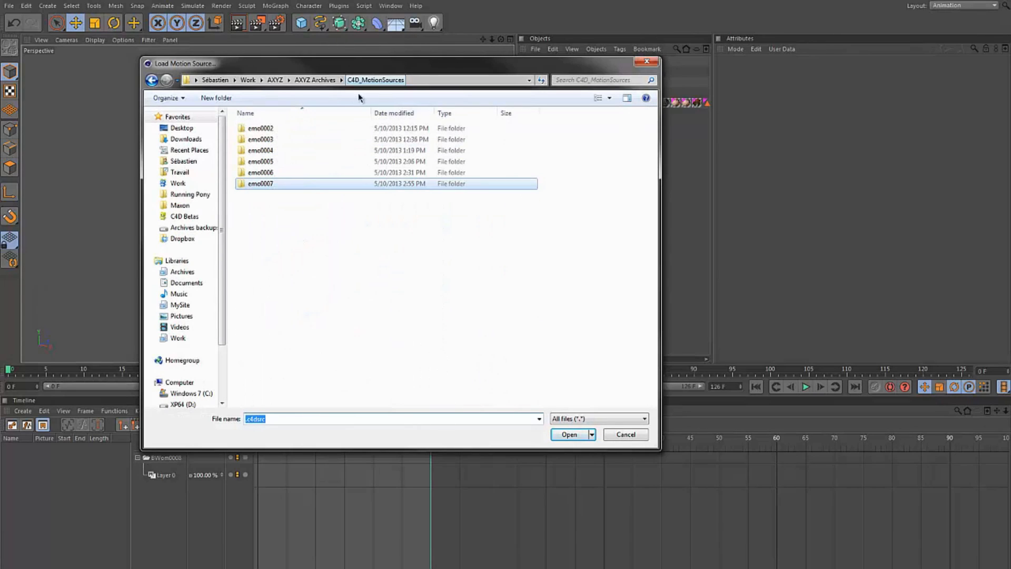
double_click(260, 128)
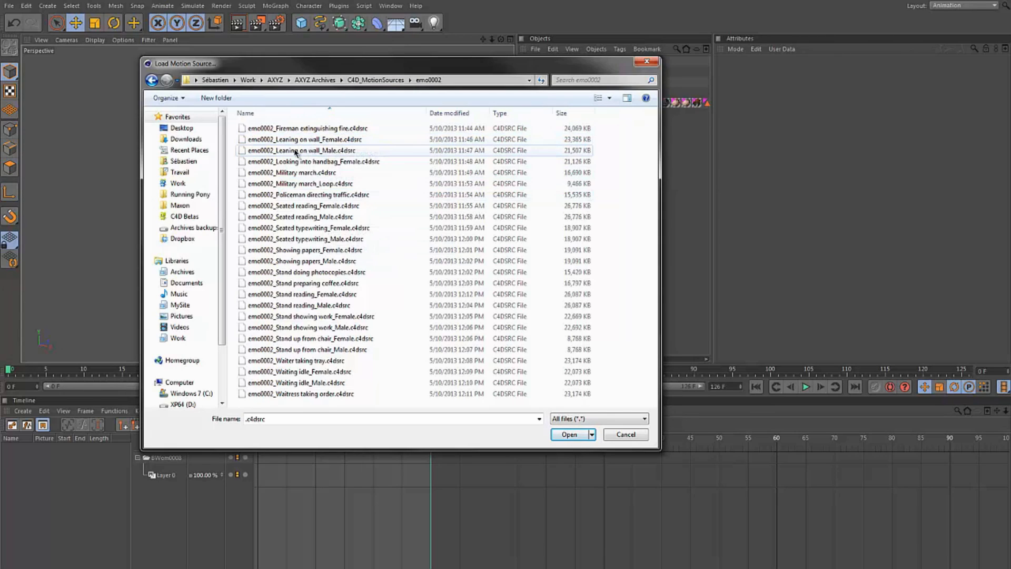
click(329, 140)
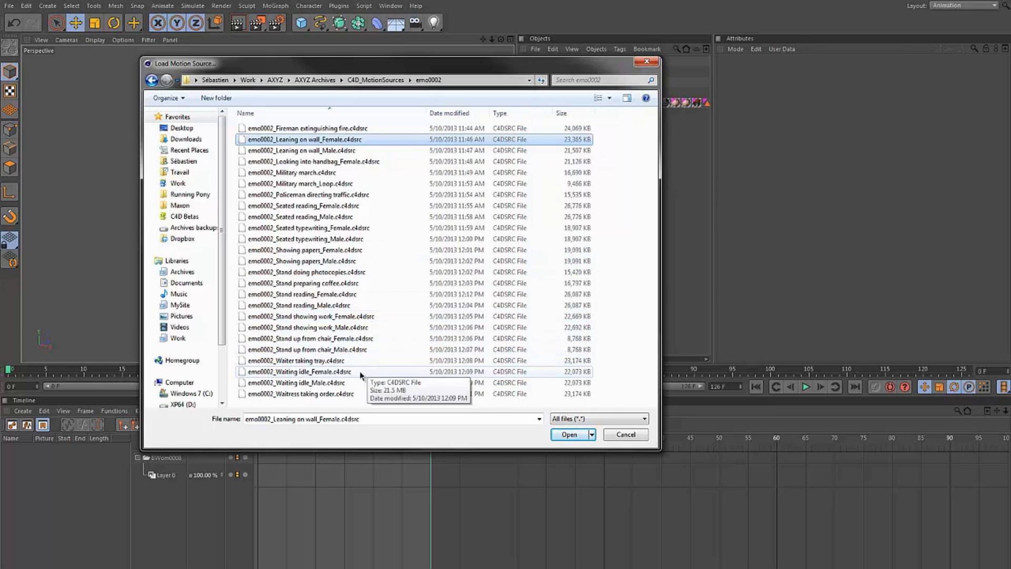
click(330, 373)
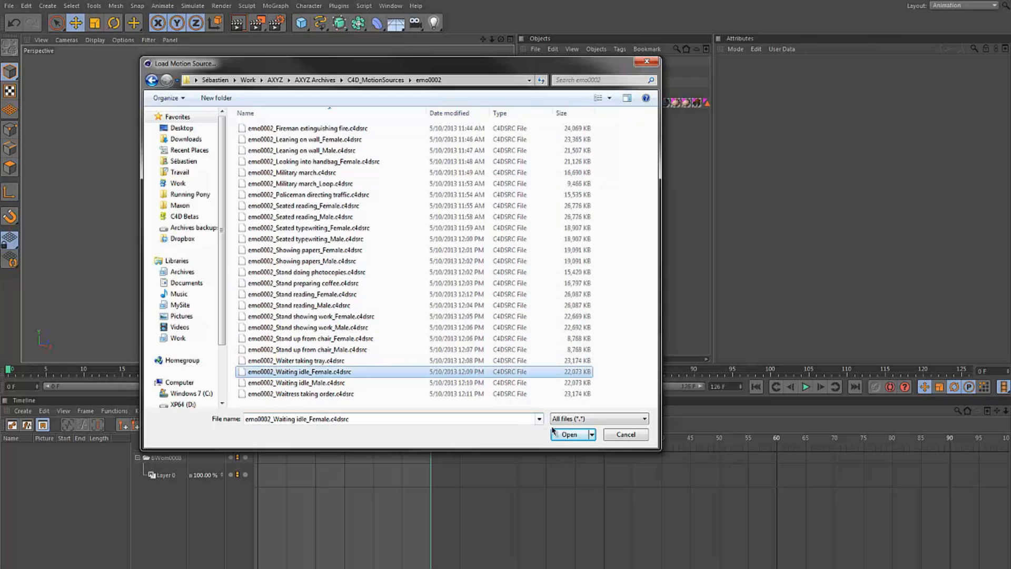
click(569, 434)
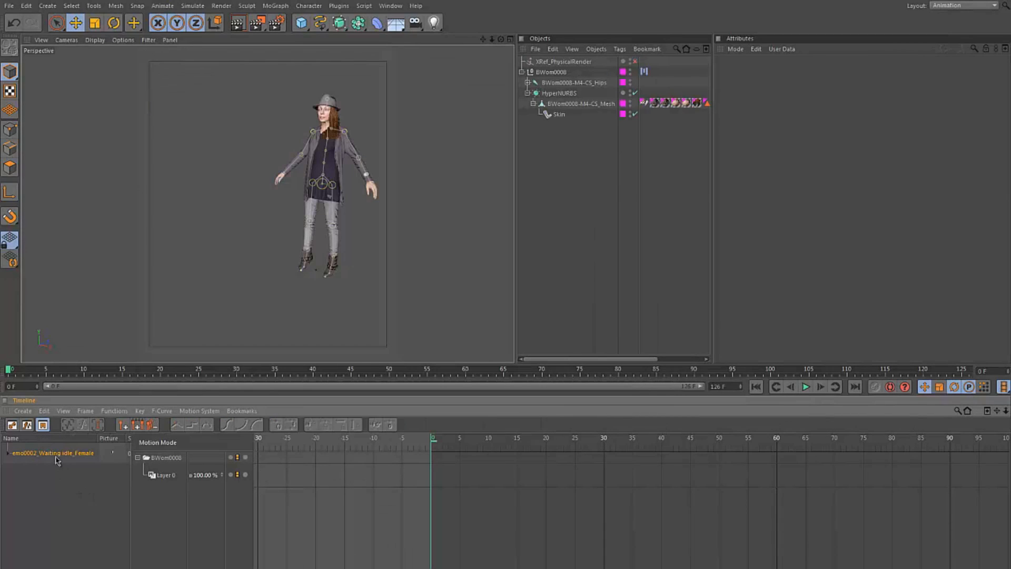
Place the emo0002_Waiting idle_Female motion on Layer 0 of BWom0008 at frame 0 and preview the animation
drag(53, 458, 166, 475)
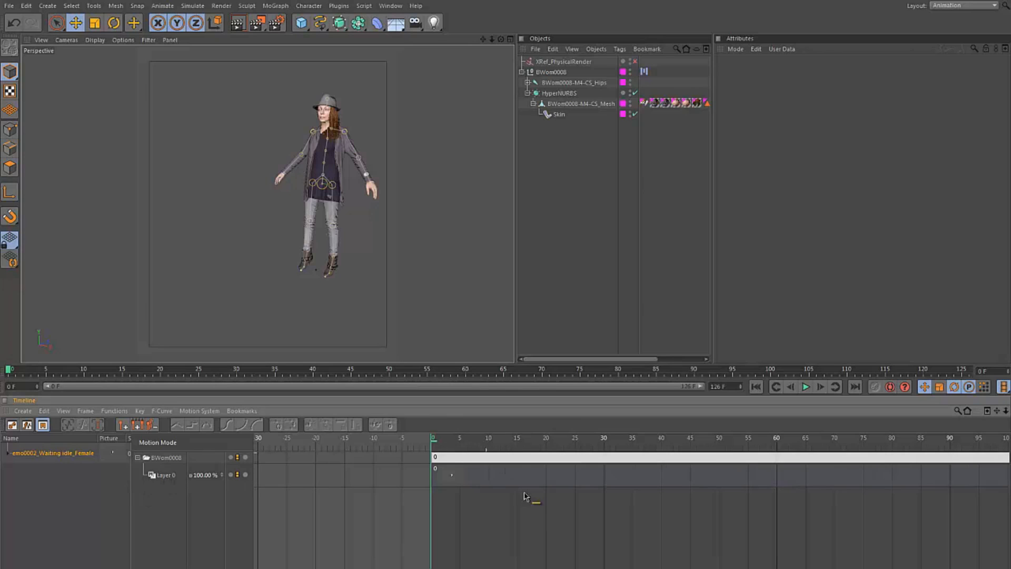
key(h)
alt+middle_drag(507, 437, 527, 439)
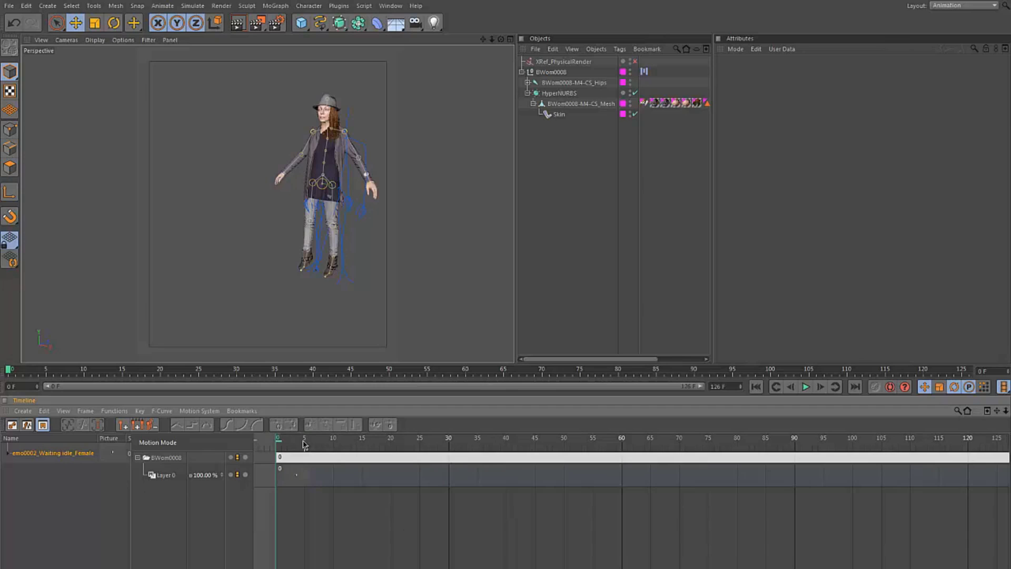
mouse_move(295, 440)
mouse_down()
mouse_move(463, 450)
mouse_move(957, 438)
mouse_move(395, 443)
mouse_move(662, 450)
mouse_move(553, 448)
mouse_up()
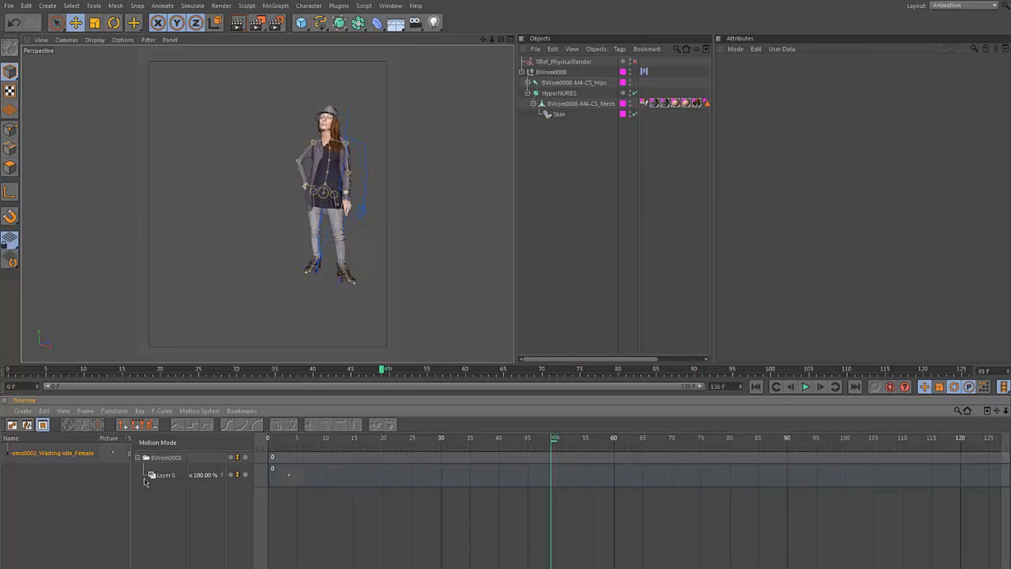
Set the project's end to frame 945 to match the motion source and extend the preview range to the full length
drag(132, 480, 196, 479)
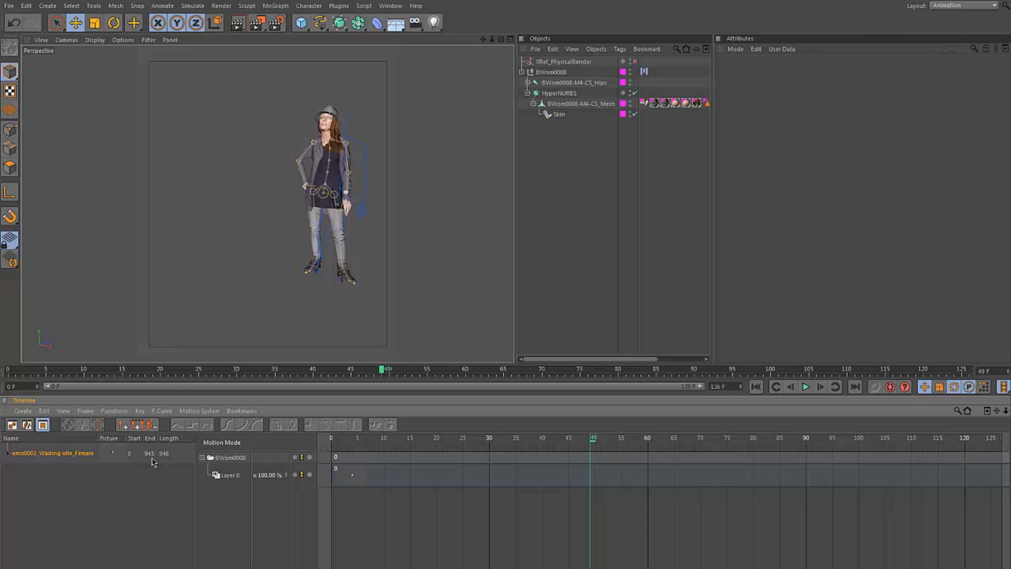
drag(730, 386, 664, 382)
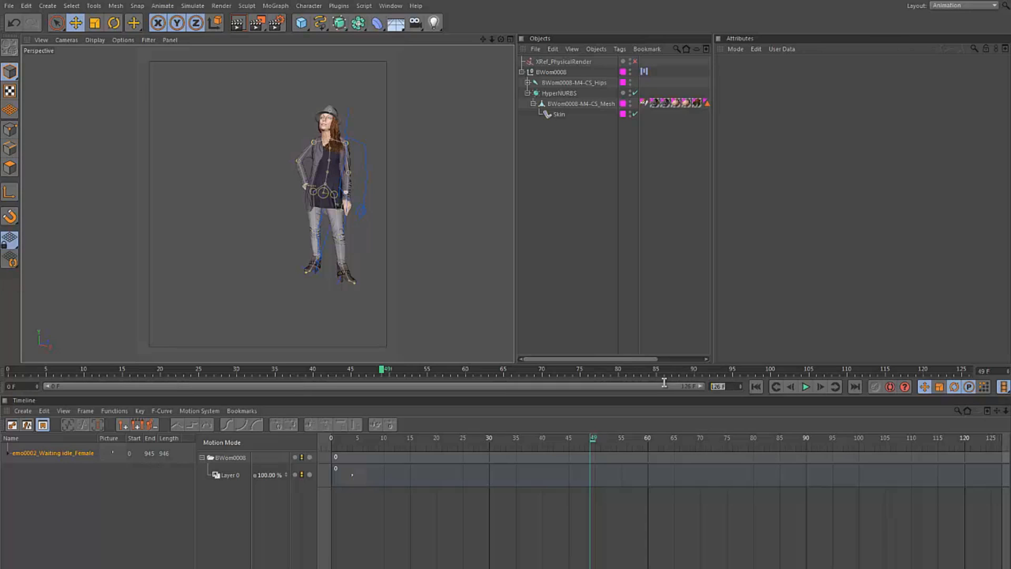
text(945)
key(Return)
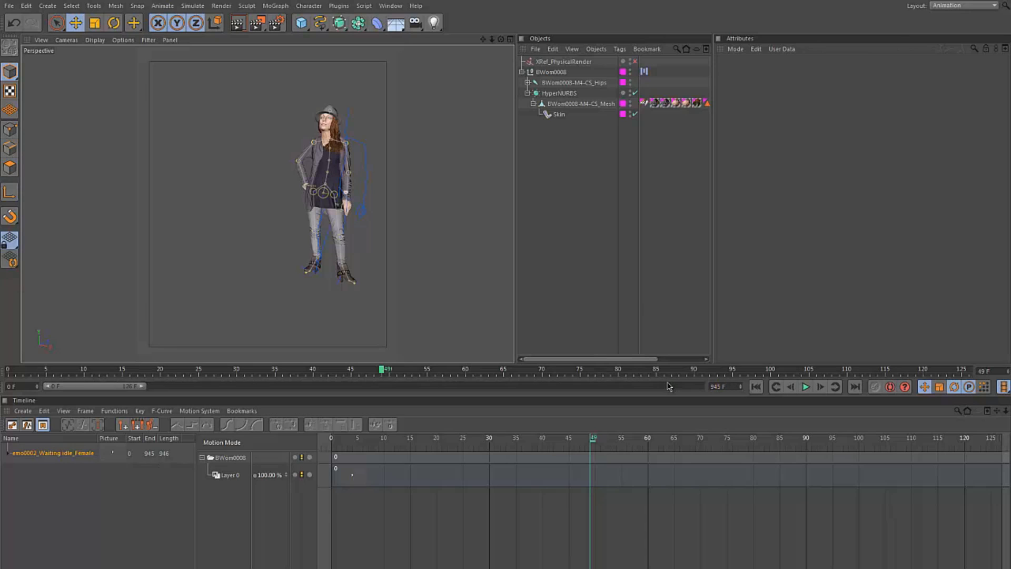
drag(145, 387, 728, 394)
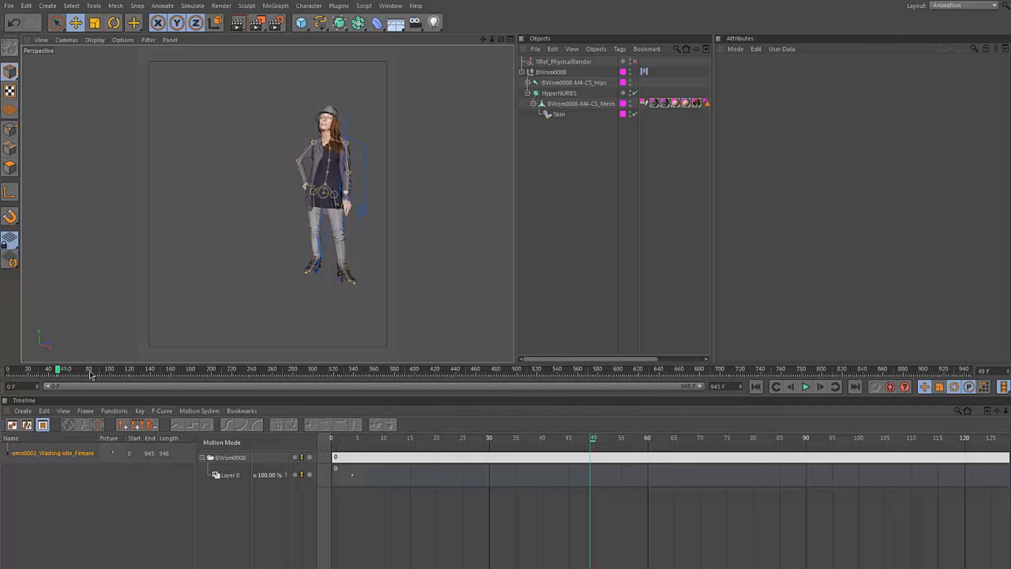
Scrub through the whole animation and examine the character's feet up close around frame 196
drag(90, 375, 969, 372)
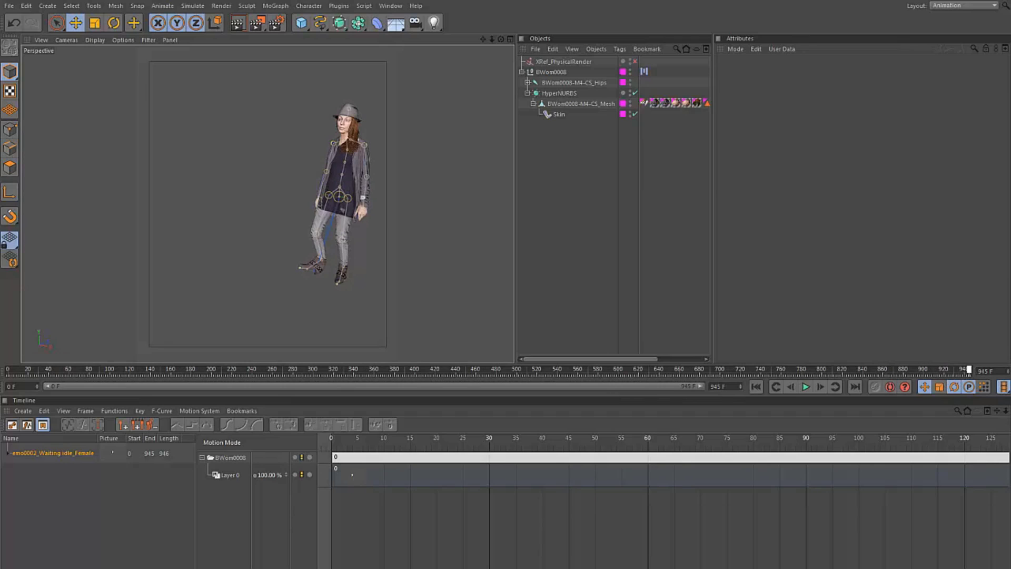
drag(903, 385, 343, 390)
alt+drag(323, 251, 233, 212)
alt+middle_drag(293, 229, 266, 204)
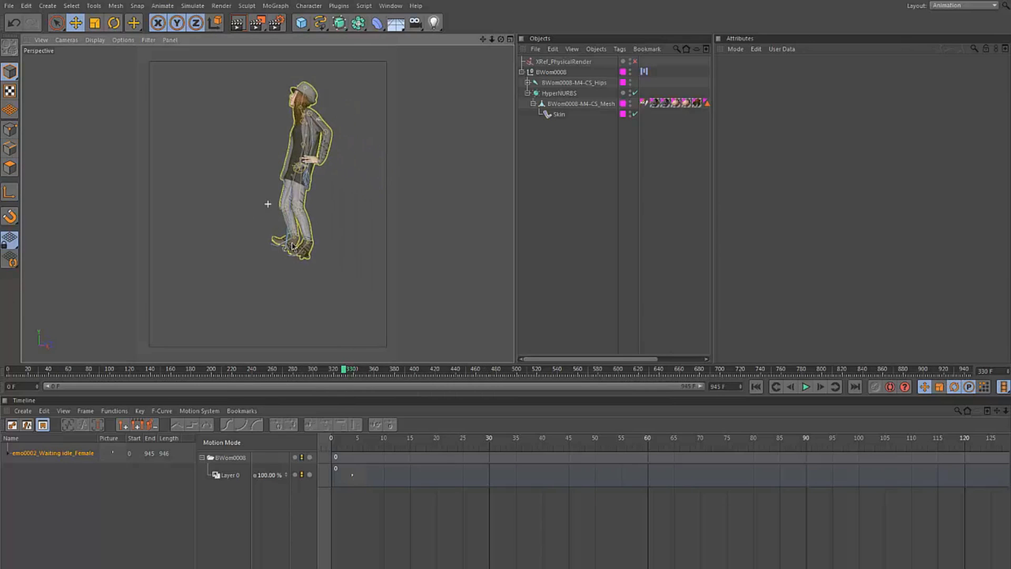
alt+right_drag(298, 258, 338, 261)
alt+drag(305, 241, 302, 230)
click(339, 356)
drag(337, 370, 207, 370)
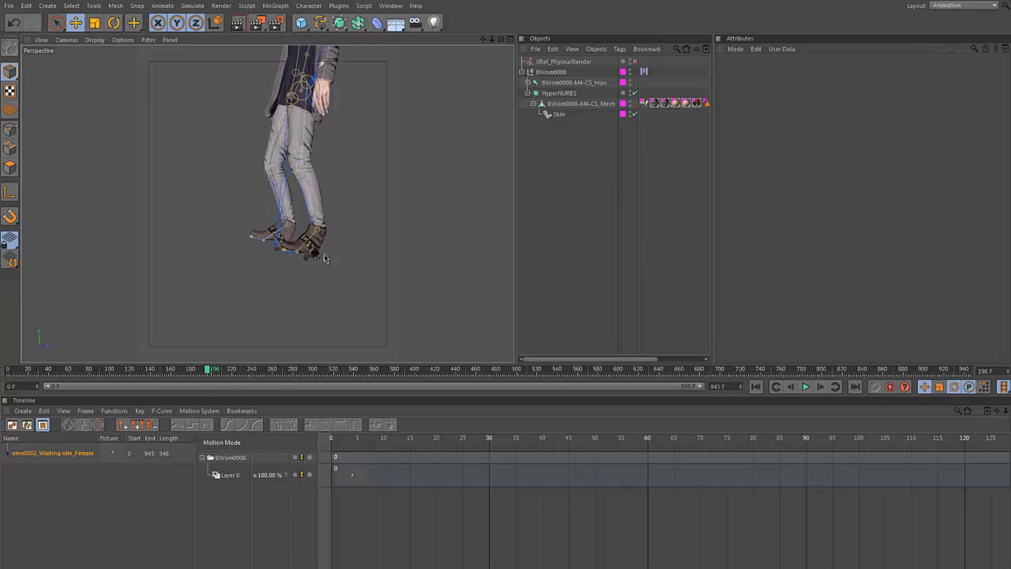
click(310, 254)
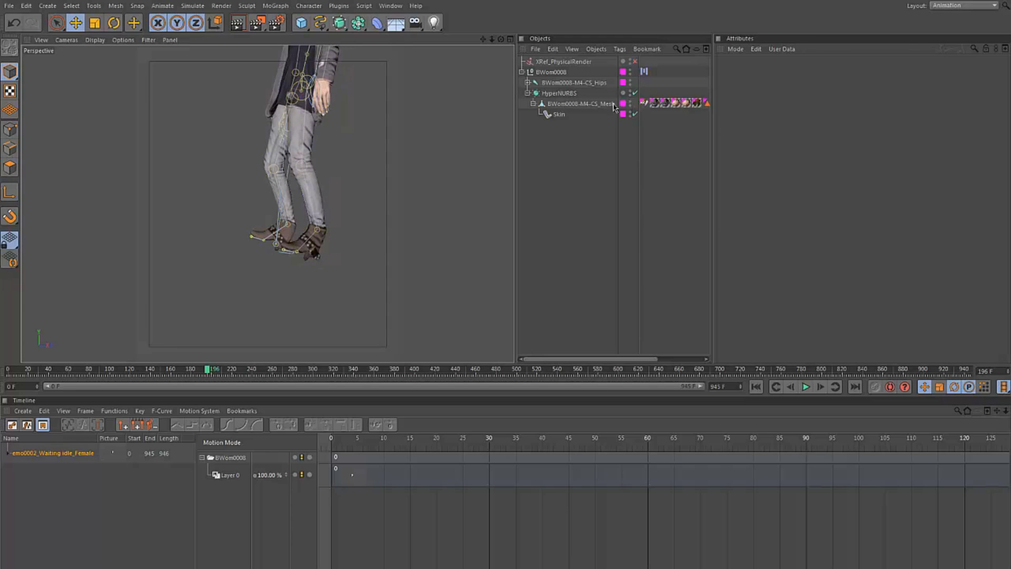
Add a new layer to BWom0008's Motions tag and place it above Layer 0 in the timeline
click(645, 72)
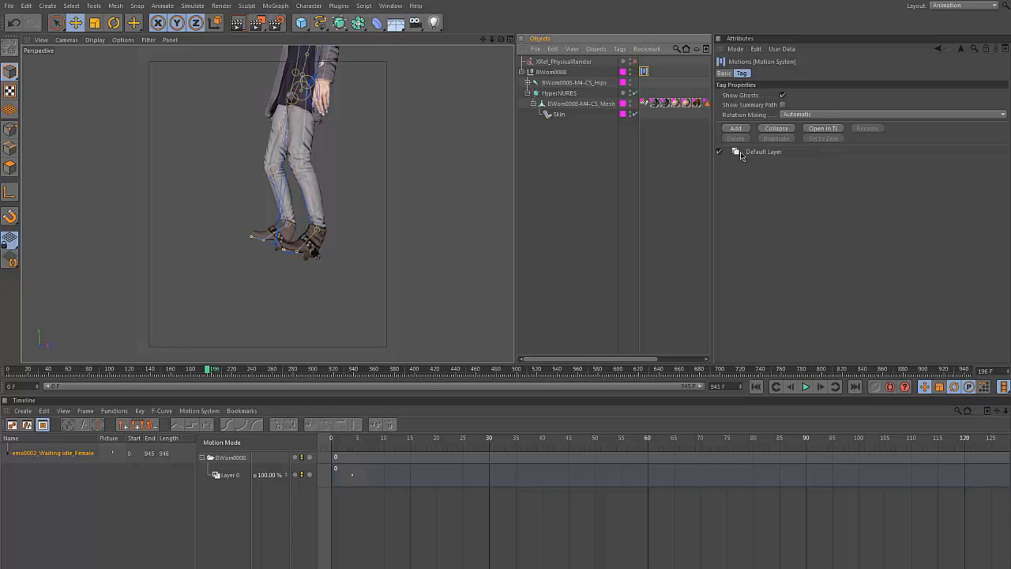
click(741, 131)
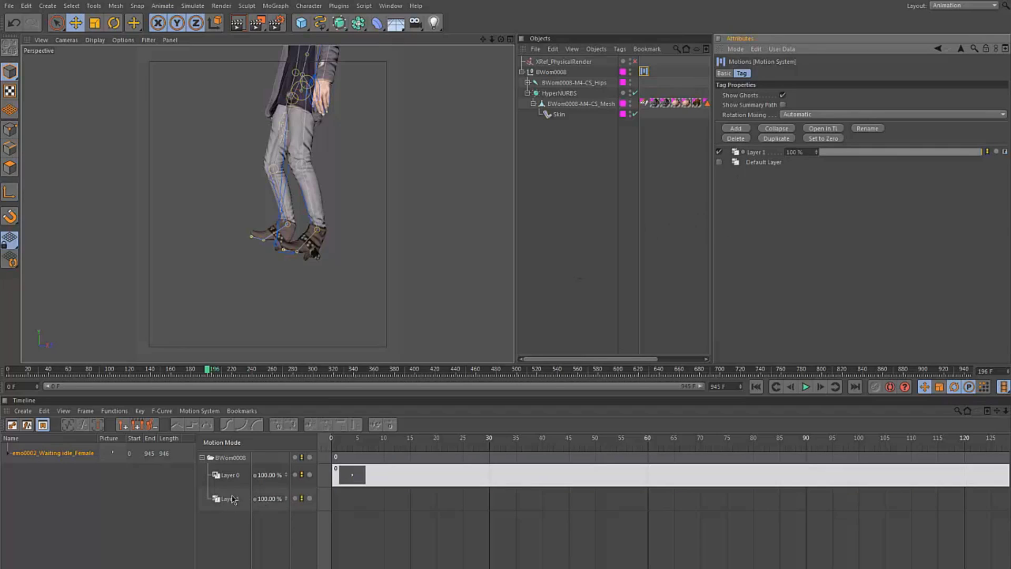
drag(232, 502, 229, 471)
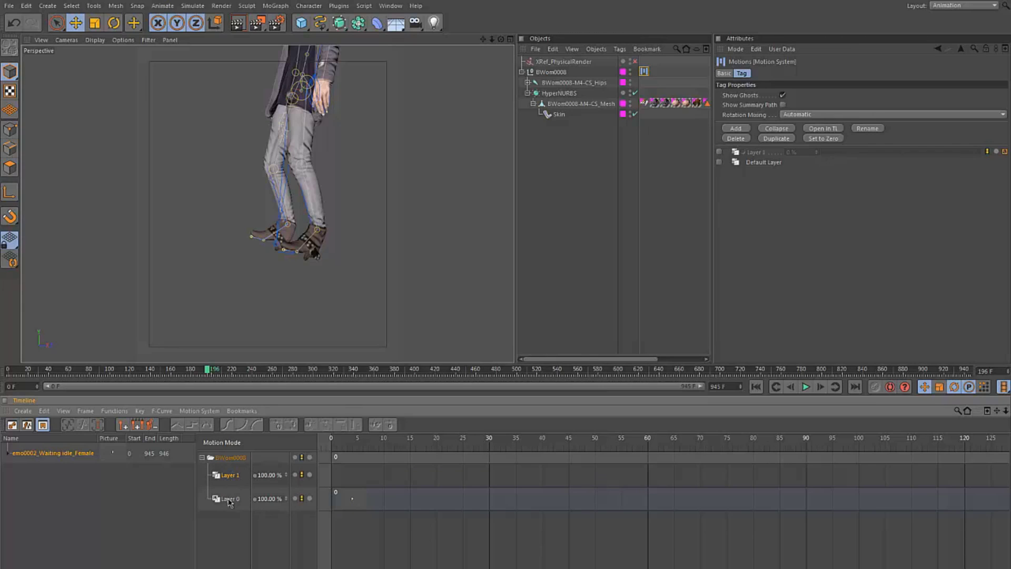
Expand the left and right leg joints down to the feet, select the LeftFoot joint and show its coordinates
click(529, 83)
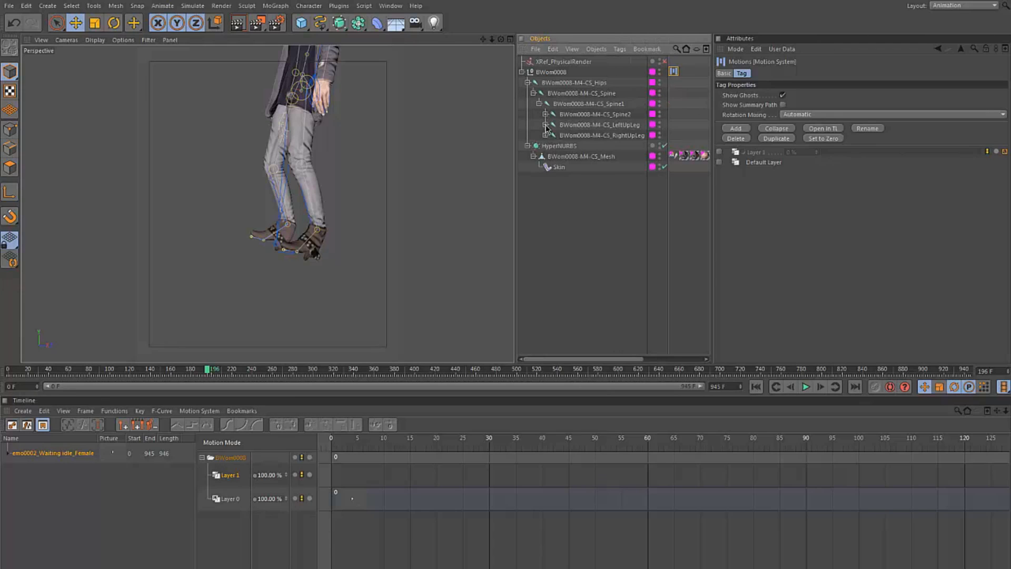
click(546, 126)
click(552, 135)
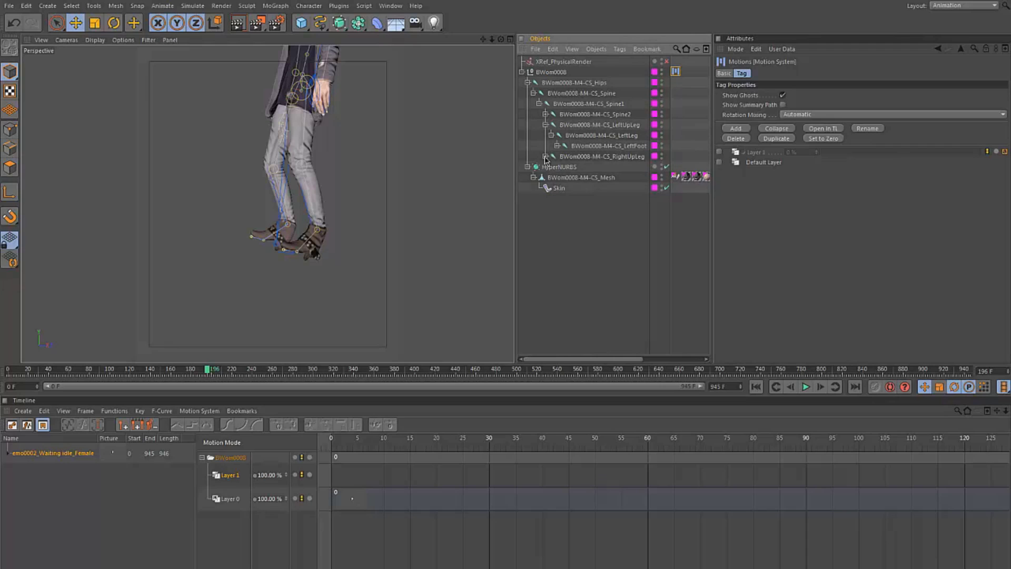
click(545, 156)
click(551, 167)
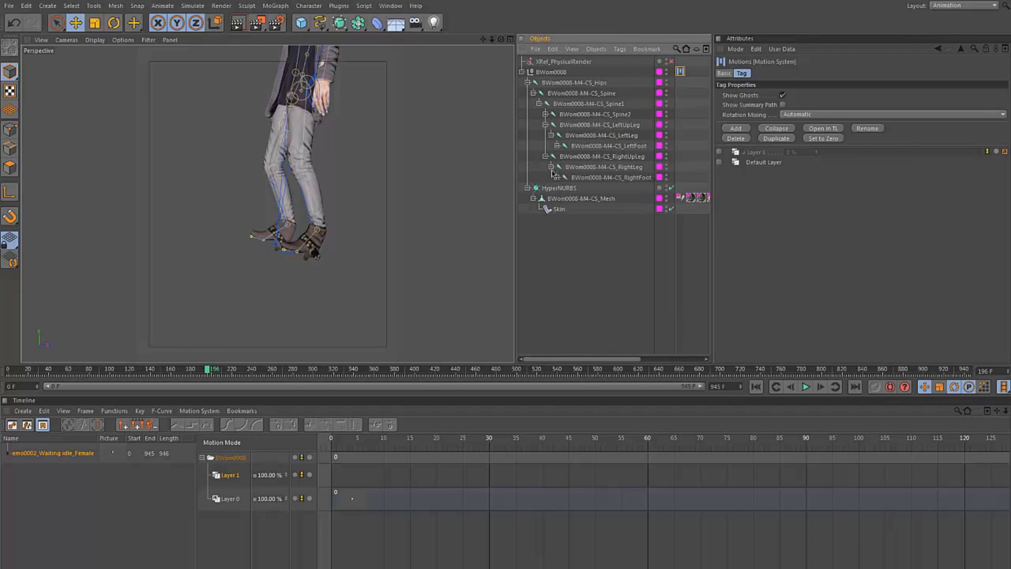
click(621, 147)
click(765, 73)
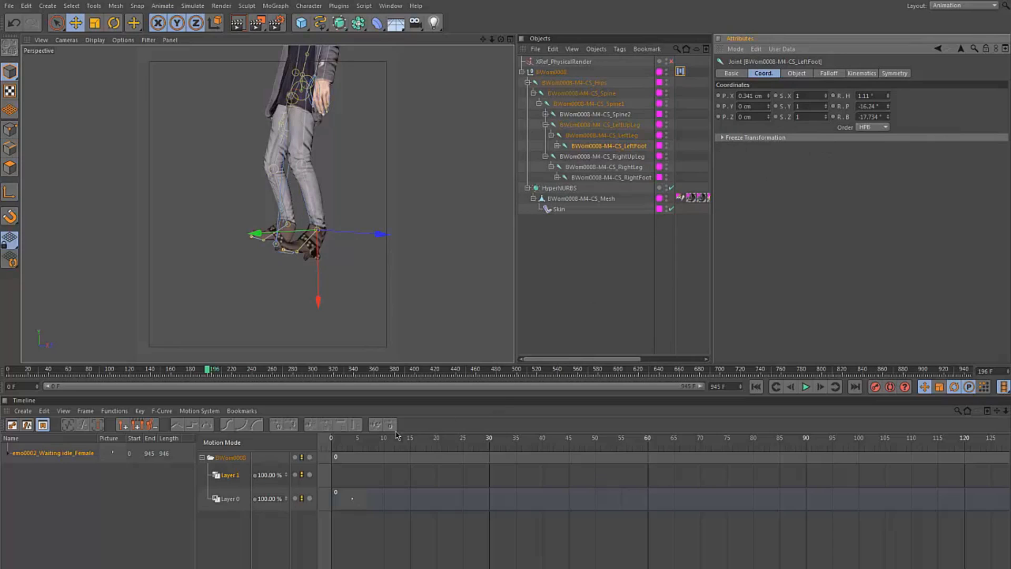
At frame 0, raise the LeftFoot joint's bank rotation by 20° to 8.88° and keyframe it
drag(202, 370, 5, 369)
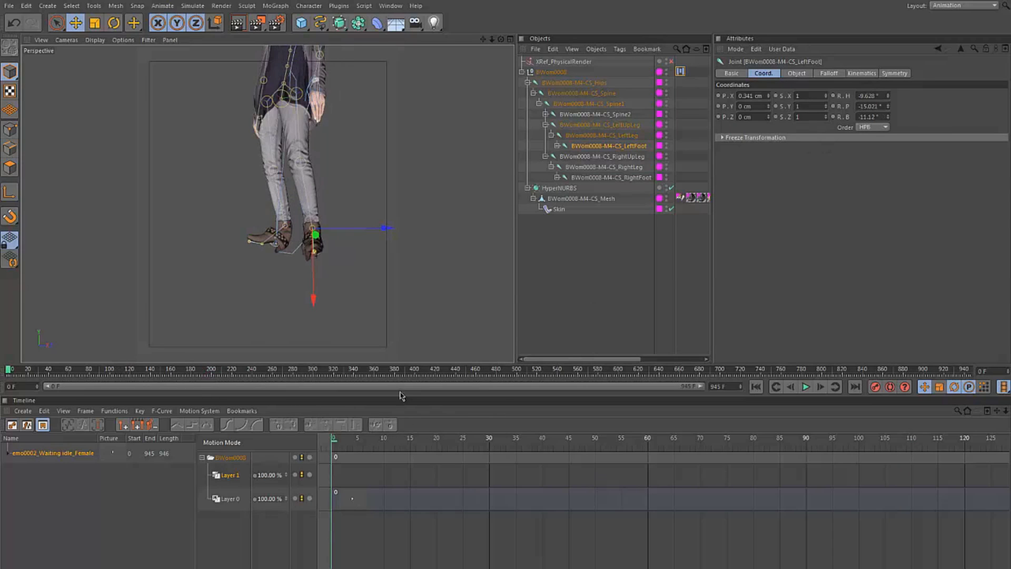
click(883, 116)
text(+20)
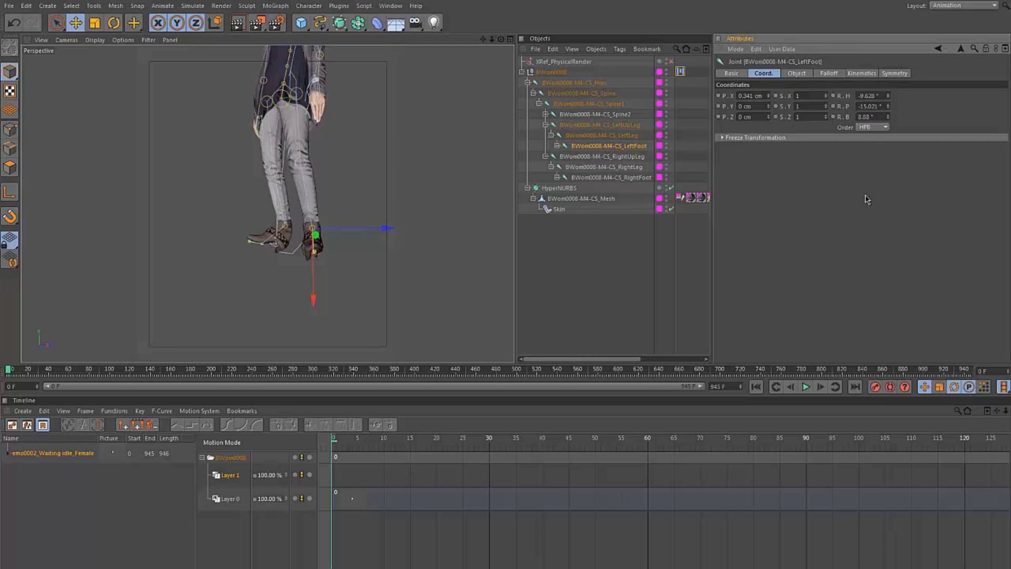
key(Return)
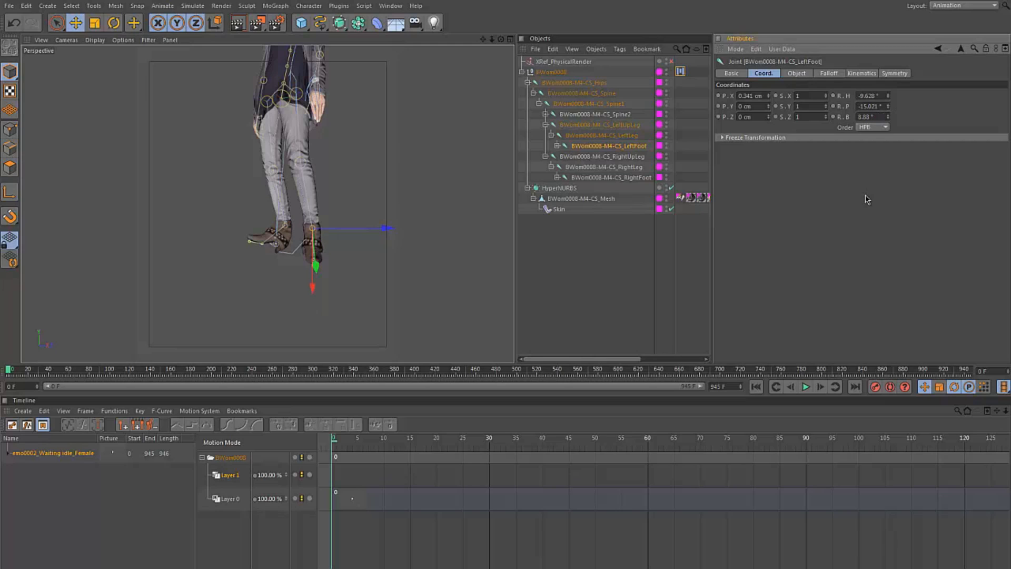
ctrl+click(833, 116)
Select the RightFoot joint, set its bank rotation to 5.225° by adding 20°, and keyframe it at frame 0
click(651, 178)
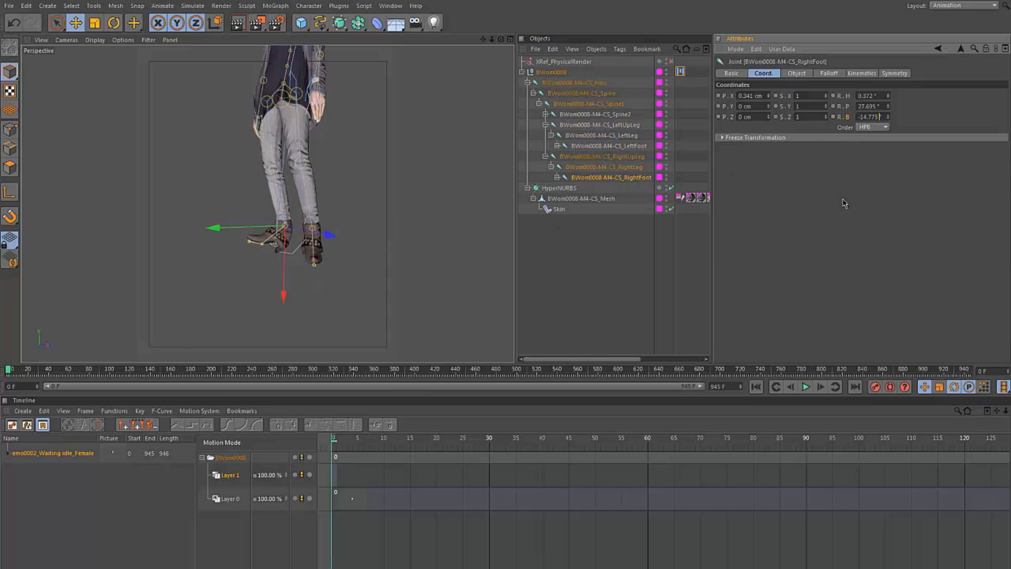
text(-)
text(20)
key(Return)
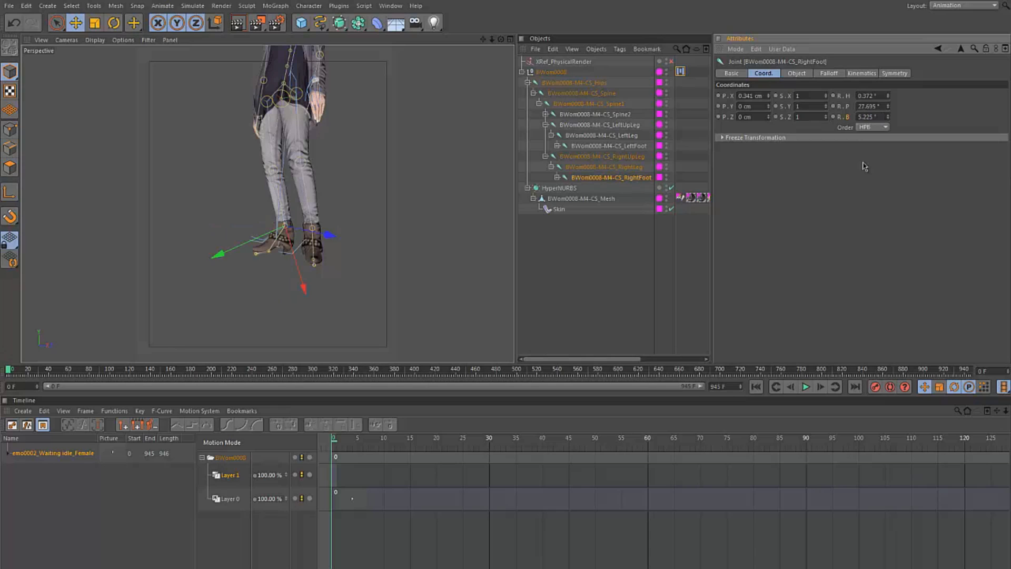
click(834, 117)
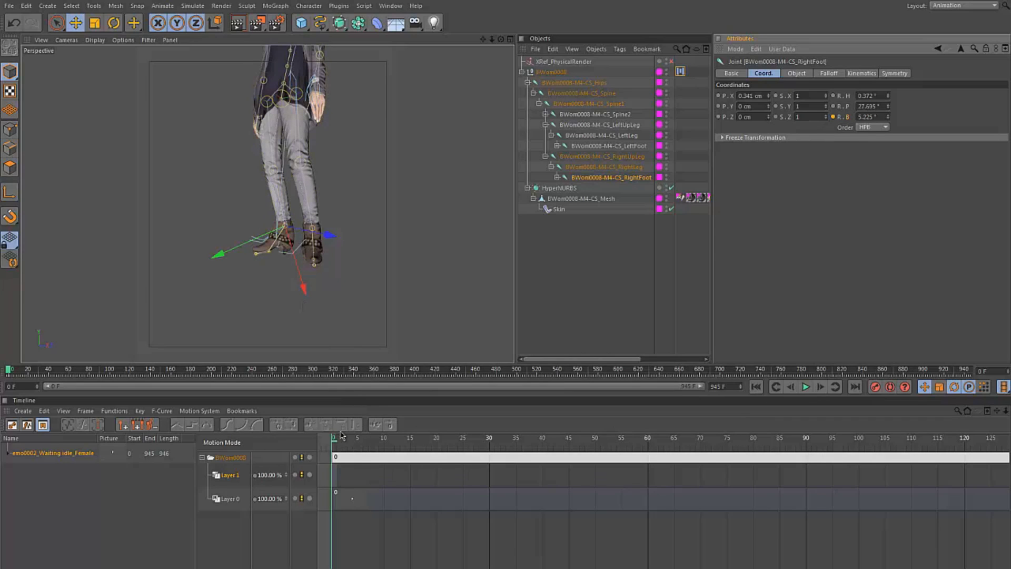
Review the corrected feet along the animation up to frame 378 and turn off the ghost of Layer 0's motion clip
drag(343, 445, 824, 443)
alt+drag(367, 190, 236, 311)
alt+middle_drag(237, 311, 244, 346)
drag(117, 371, 392, 371)
click(458, 504)
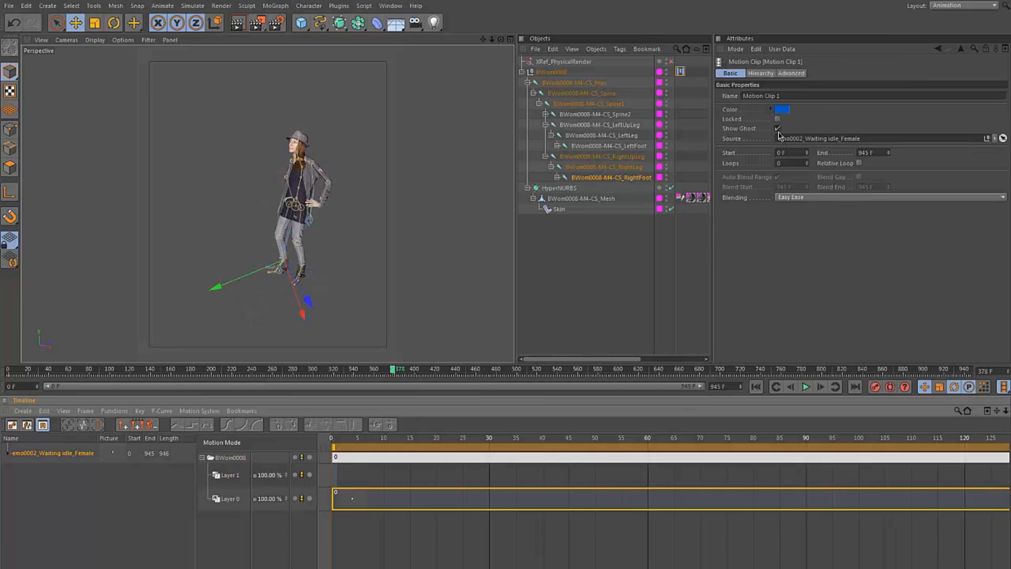
click(777, 129)
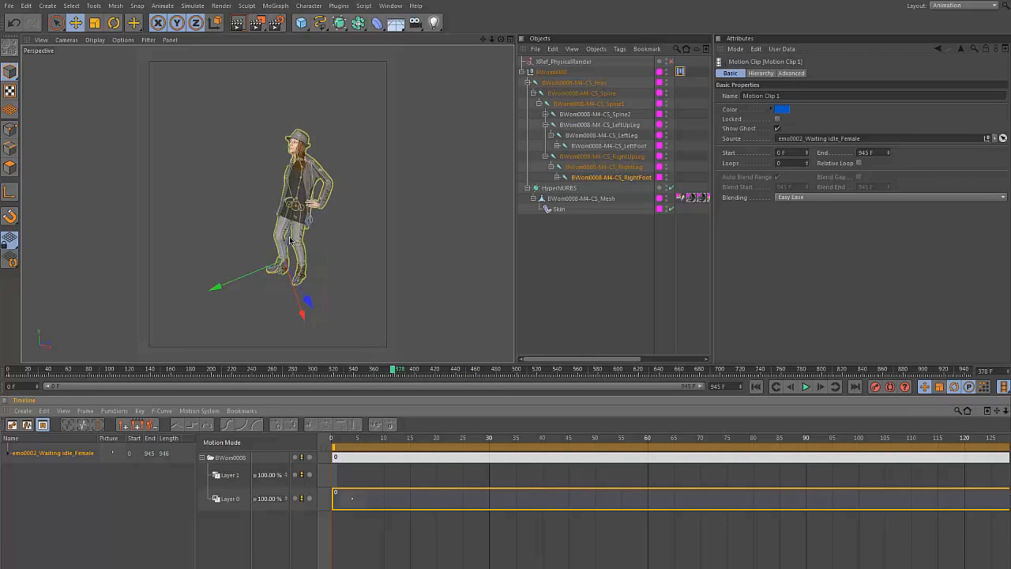
click(778, 129)
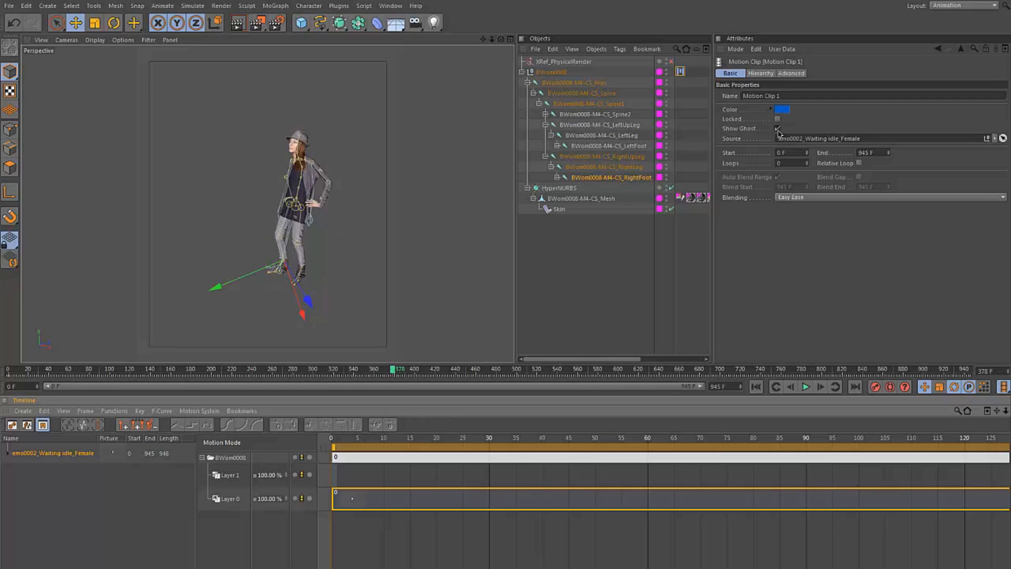
click(408, 554)
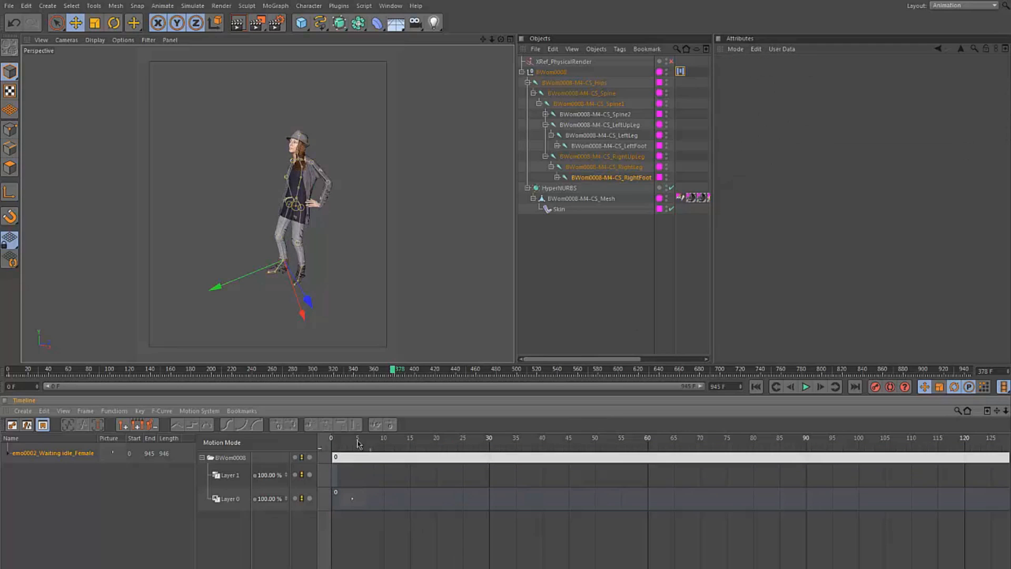
Scrub through the first part of the animation to check the whole figure and return to frame 0
drag(360, 441, 593, 446)
drag(84, 369, 90, 389)
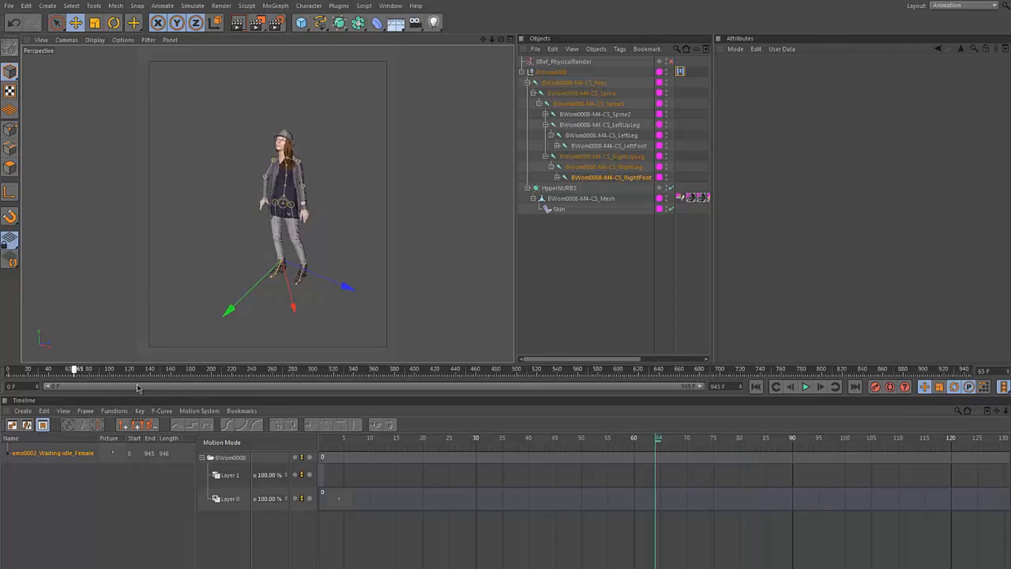
drag(137, 388, 63, 389)
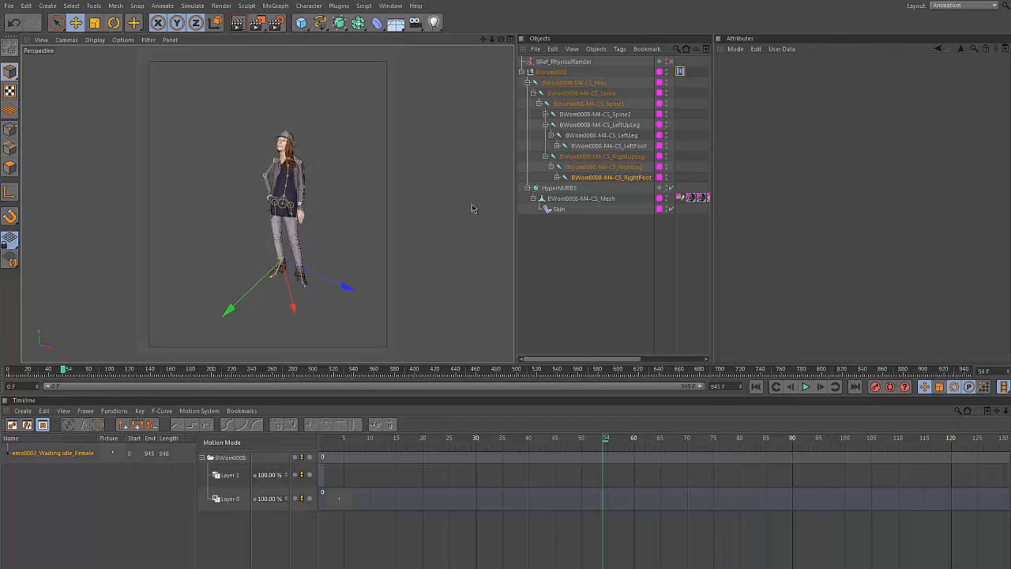
drag(371, 440, 293, 444)
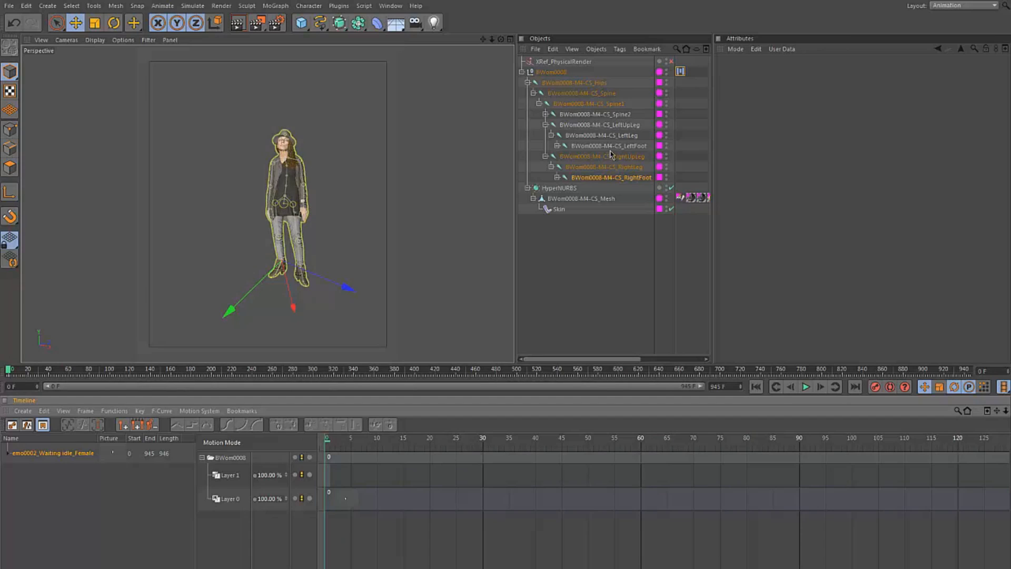
Collapse the left leg, expand the spine joints up to the neck, and select the Head joint with its coordinates shown
click(545, 125)
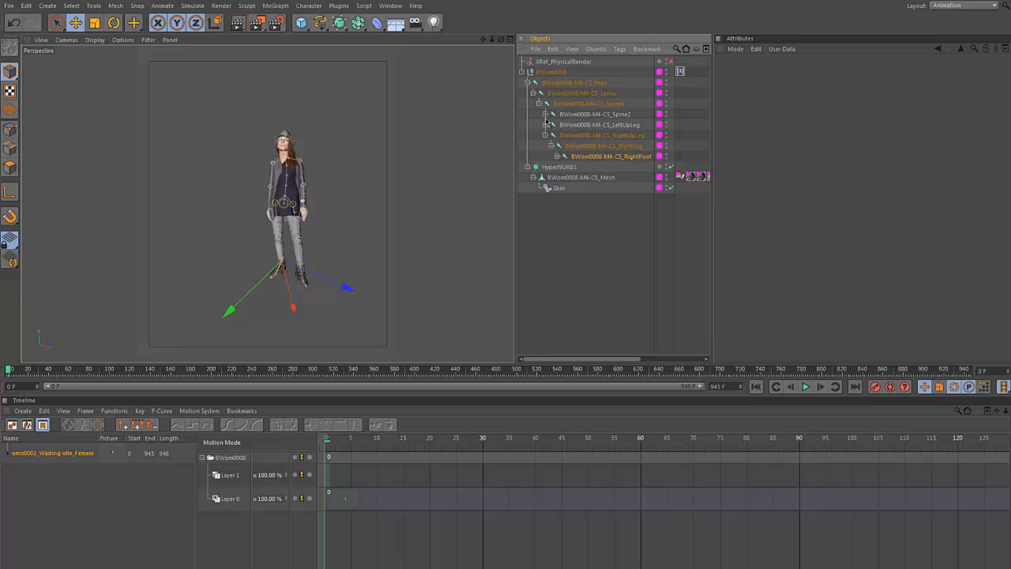
click(546, 115)
click(552, 125)
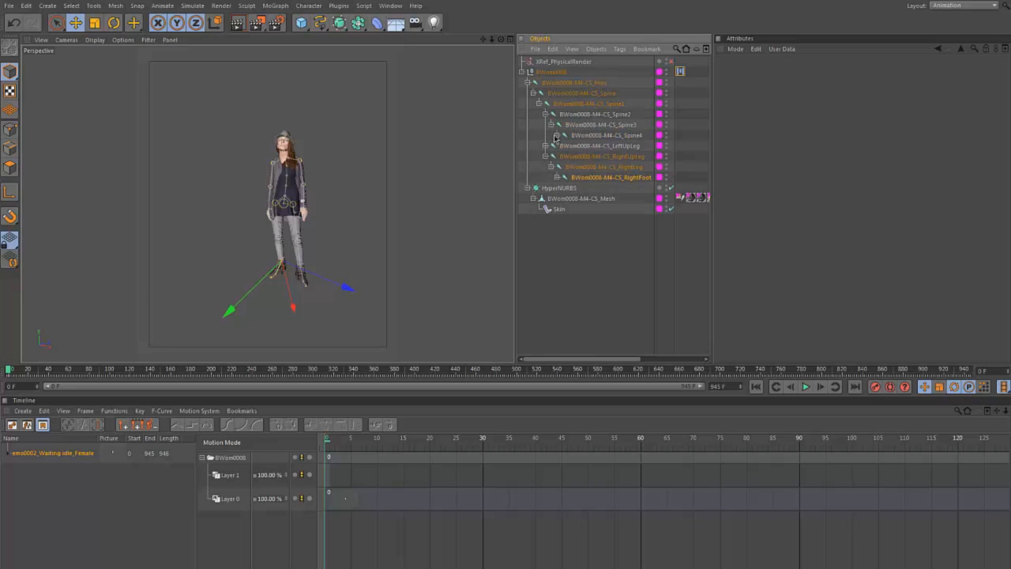
click(556, 135)
click(563, 146)
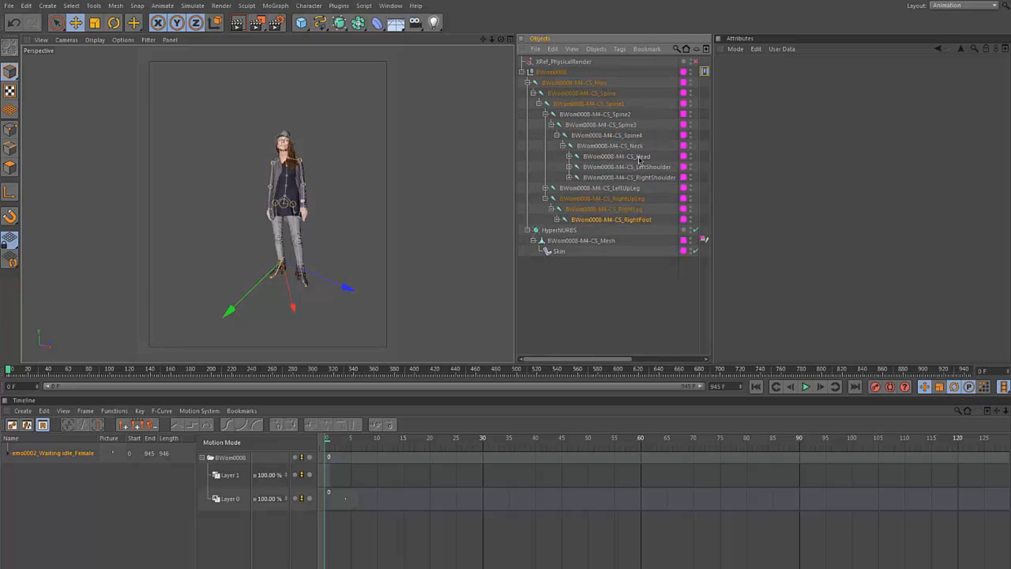
click(640, 157)
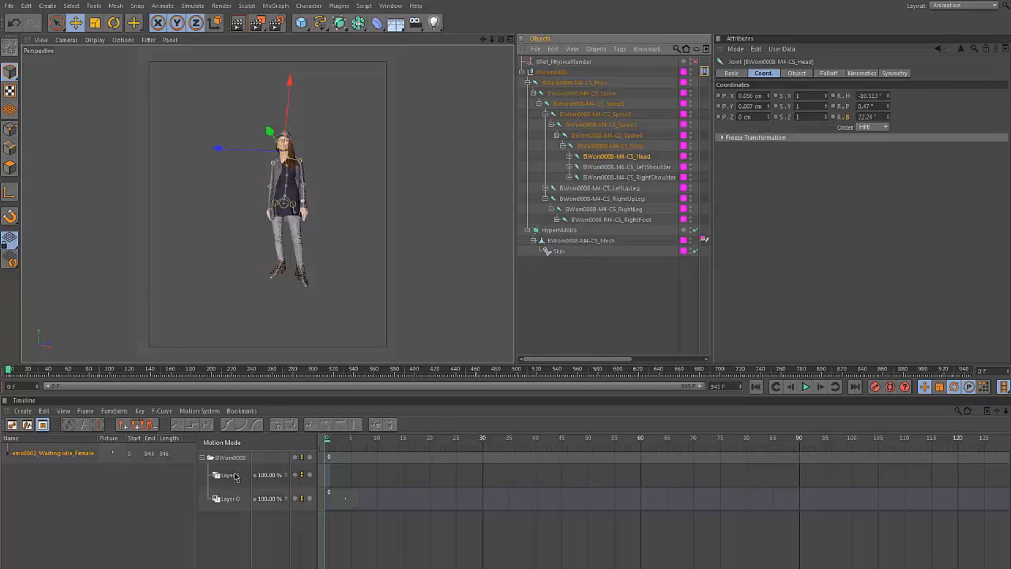
click(705, 71)
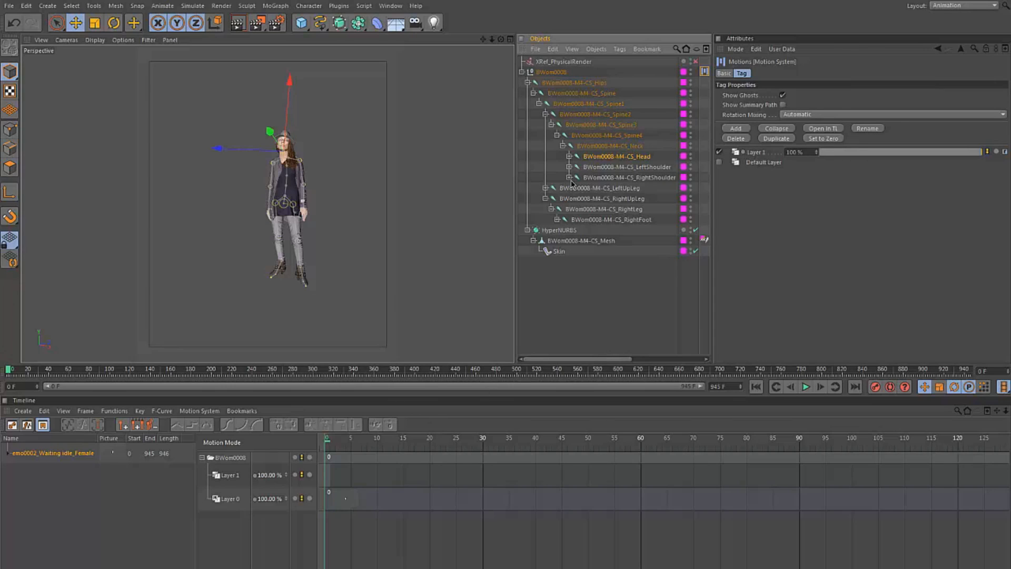
click(622, 157)
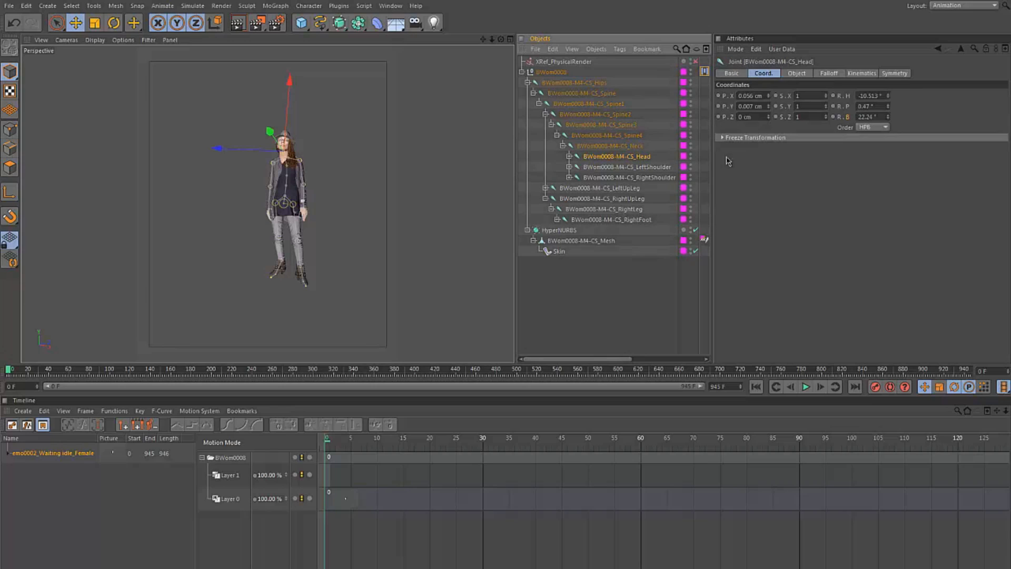
click(768, 76)
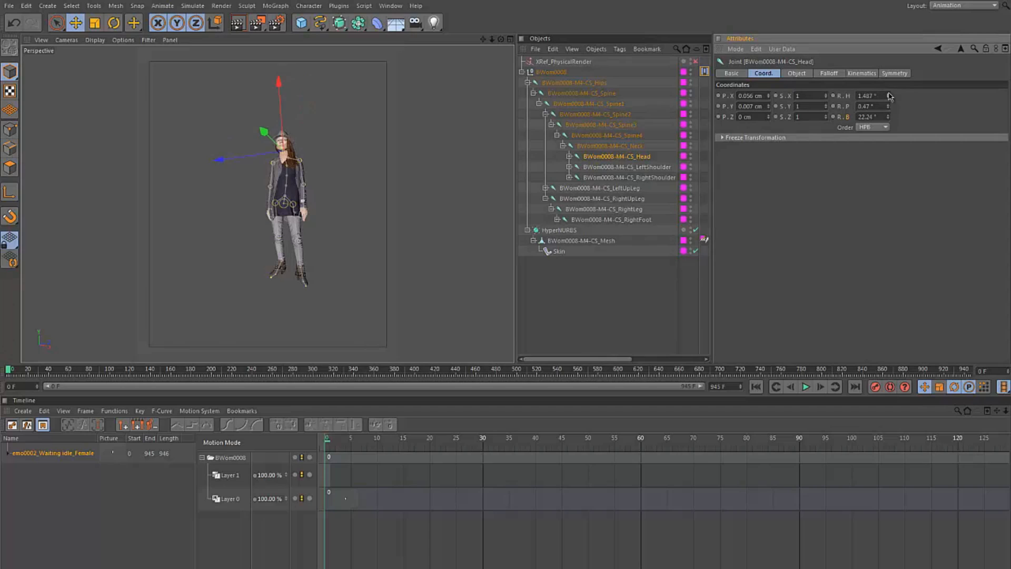
Set the Head joint's pitch to -41.53° and its bank to -8.76° at frame 0, keyframing both
key(ctrl+z)
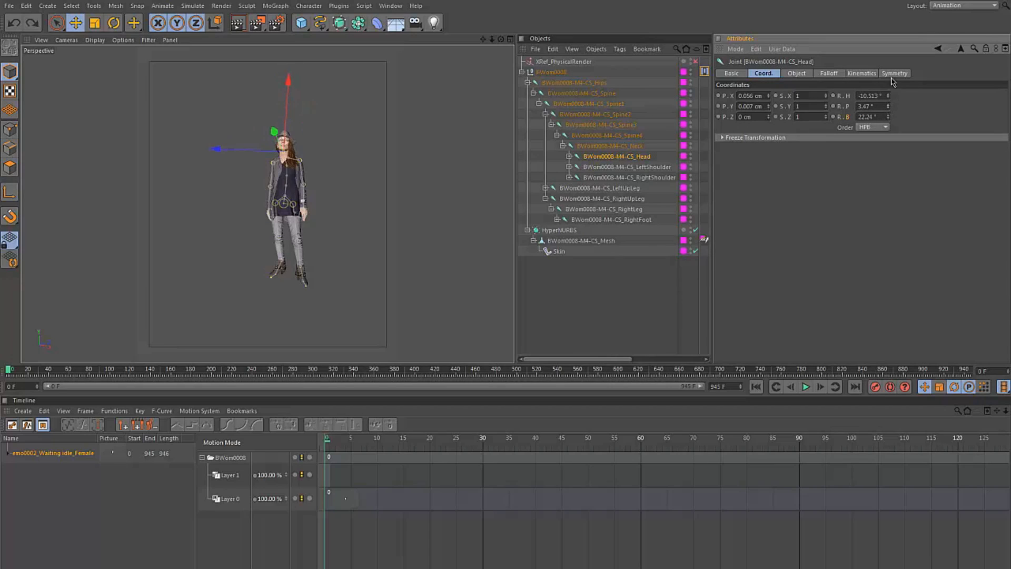
drag(888, 106, 890, 120)
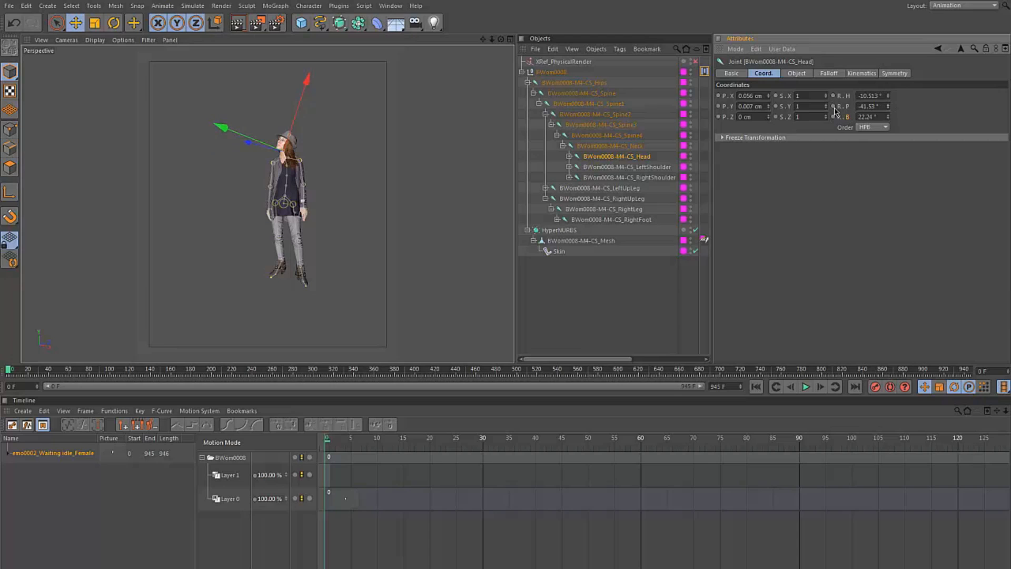
drag(889, 119, 890, 122)
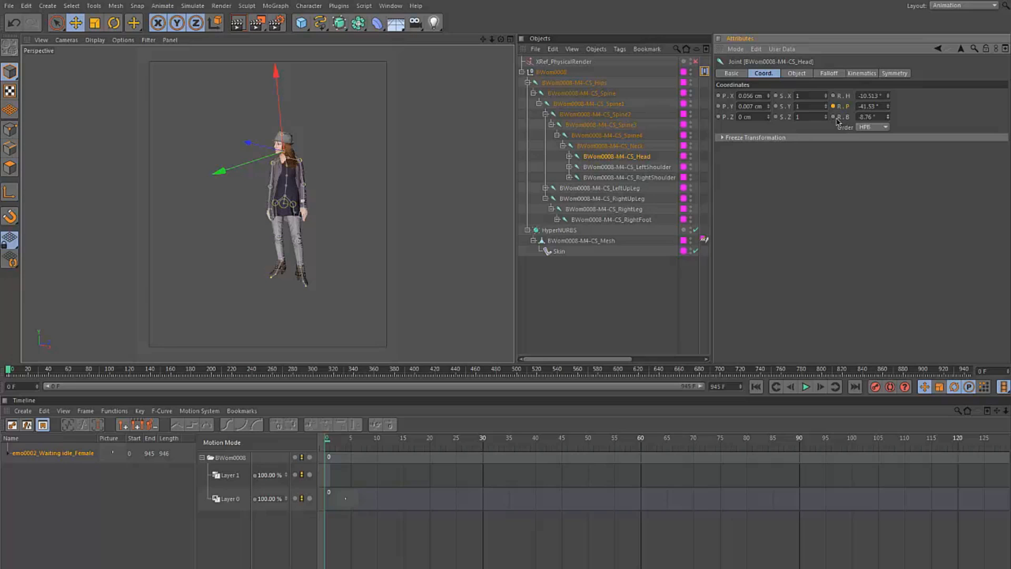
Keyframe the Head's current pitch at frame 15, set it to 17.353° with a keyframe at frame 30, and play the turn back by scrubbing
drag(350, 441, 410, 443)
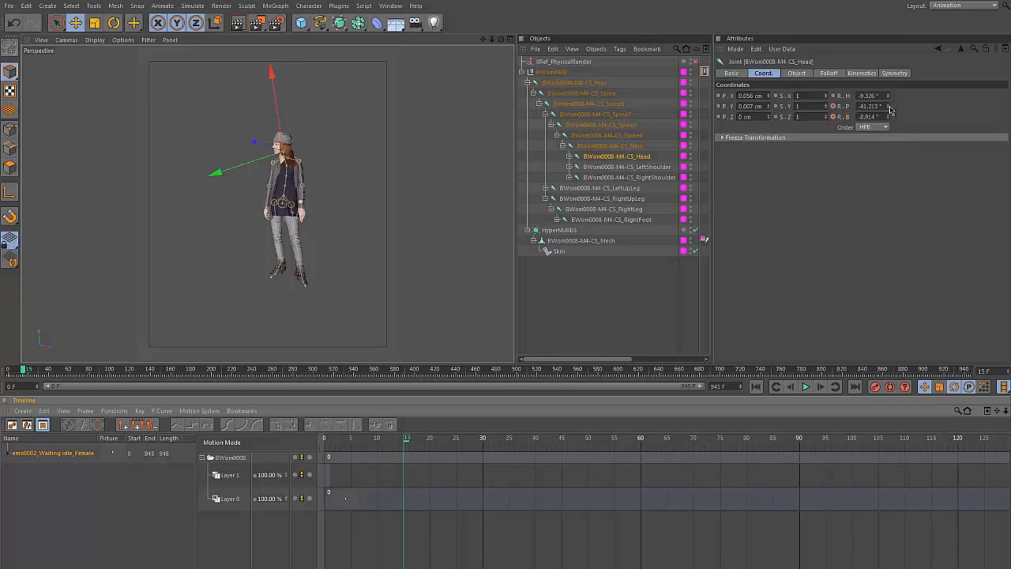
ctrl+click(833, 107)
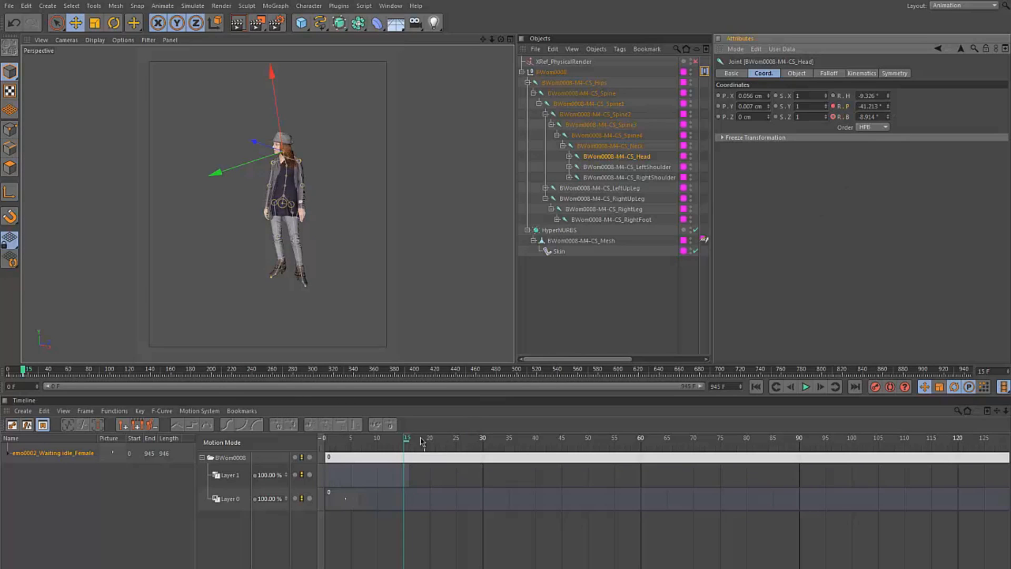
drag(419, 441, 485, 438)
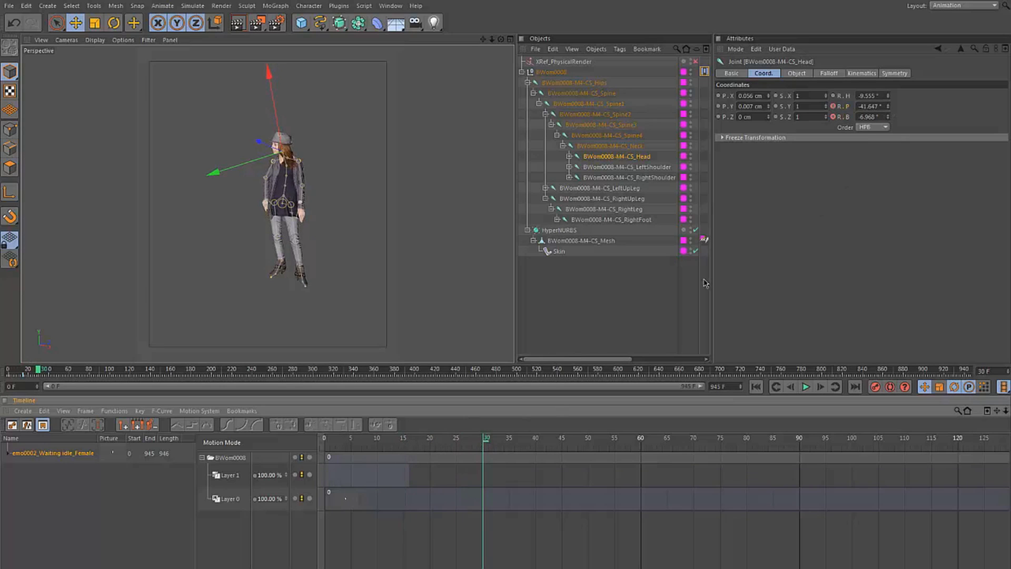
drag(889, 109, 889, 89)
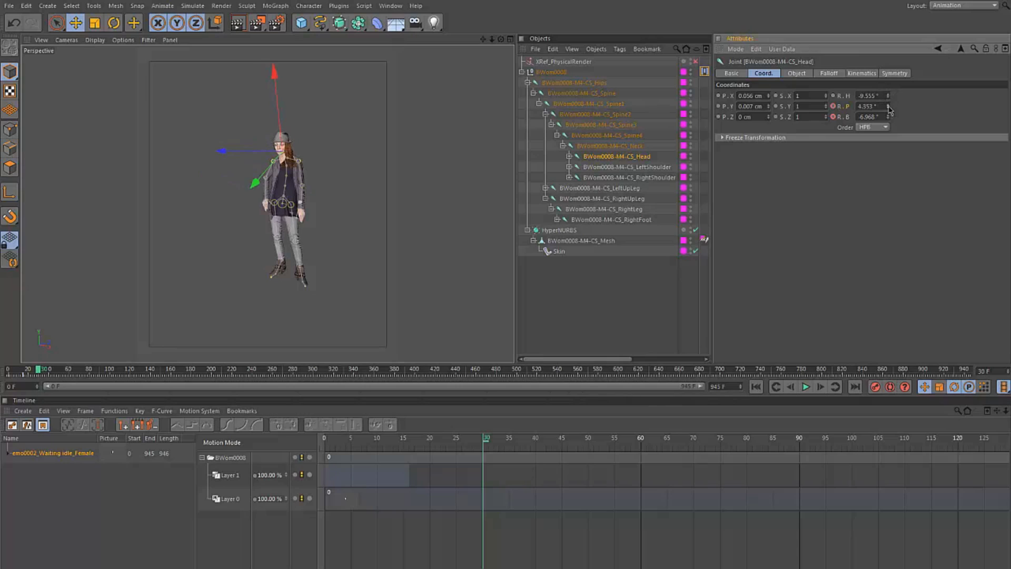
click(833, 107)
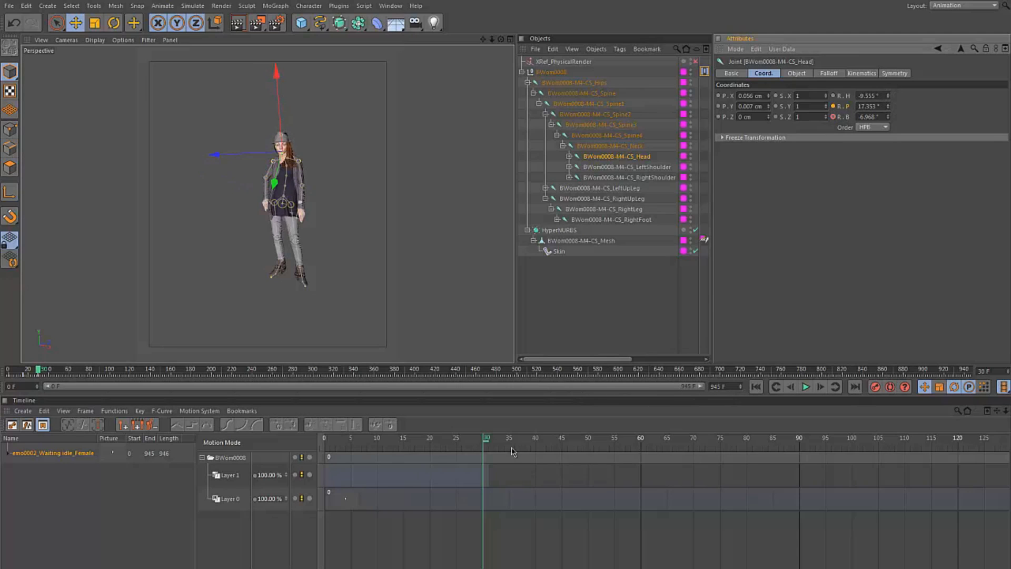
drag(485, 442, 793, 459)
drag(495, 463, 329, 477)
Load the motion source emo0002_Leaning on wall_Male.c4dsrc into the timeline's source list
click(471, 506)
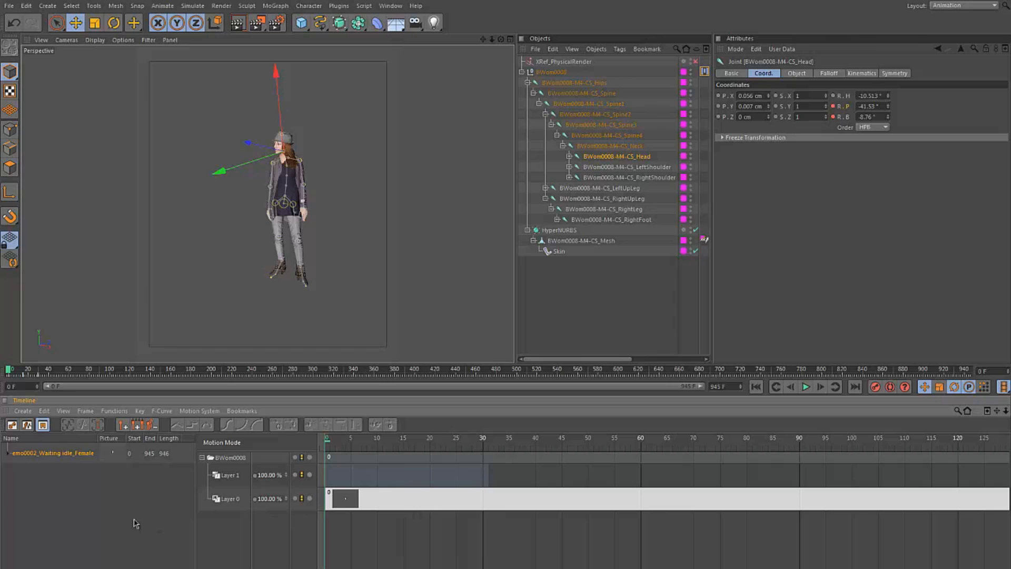
right_click(75, 506)
click(87, 498)
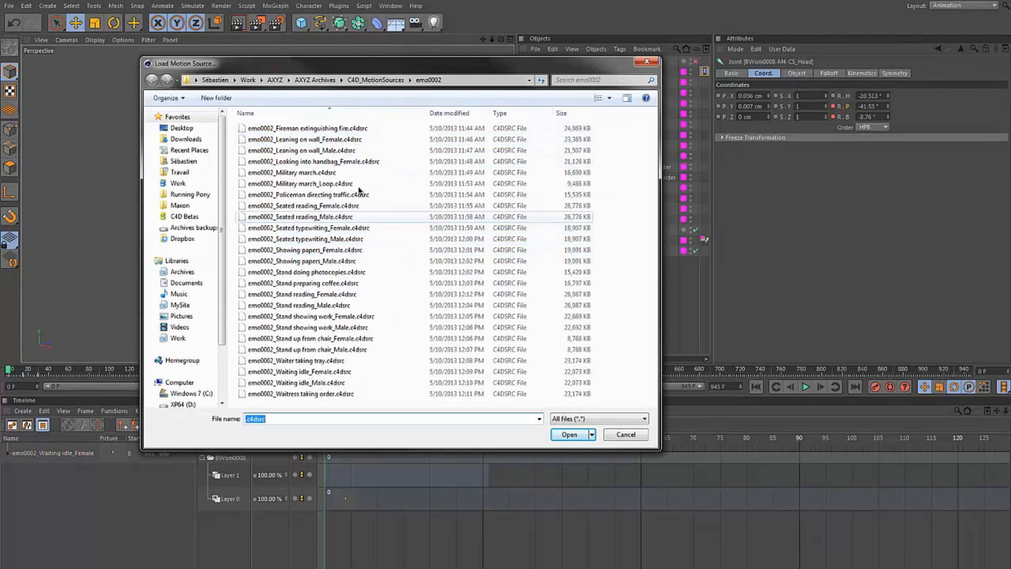
click(332, 151)
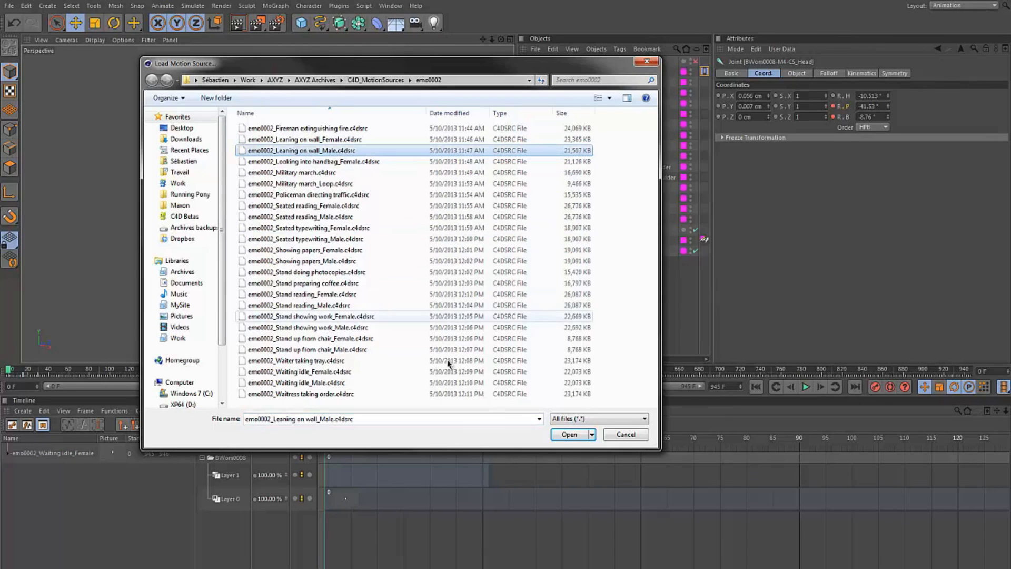
click(569, 434)
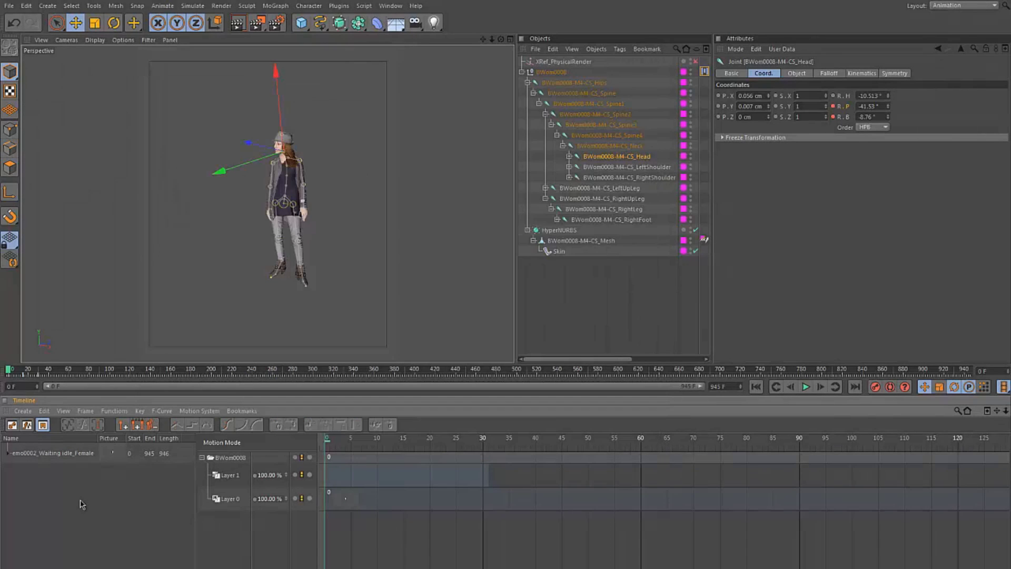
Split Layer 0's emo0002_Waiting idle_Female motion clip at frame 90
click(493, 549)
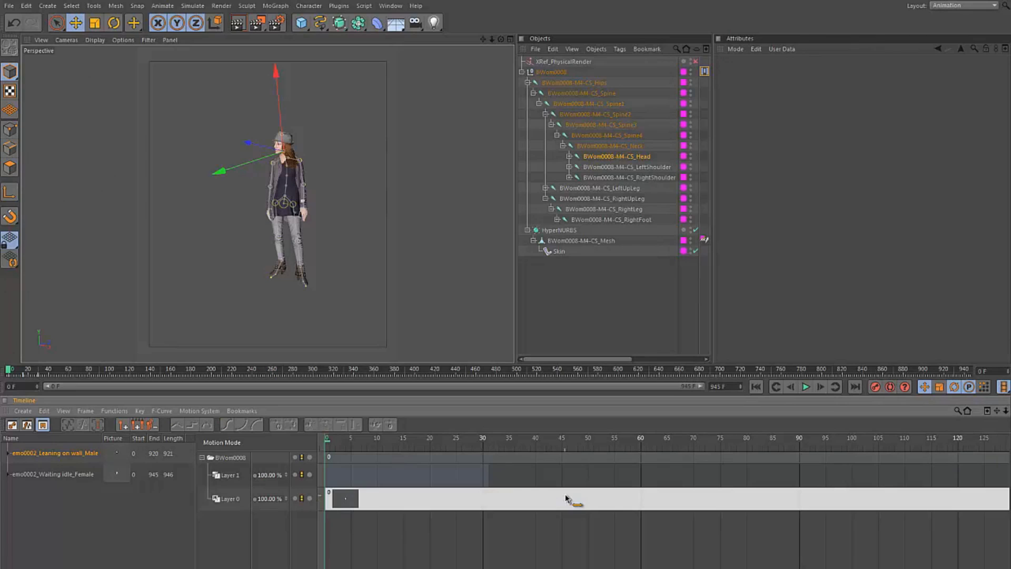
drag(580, 503, 743, 513)
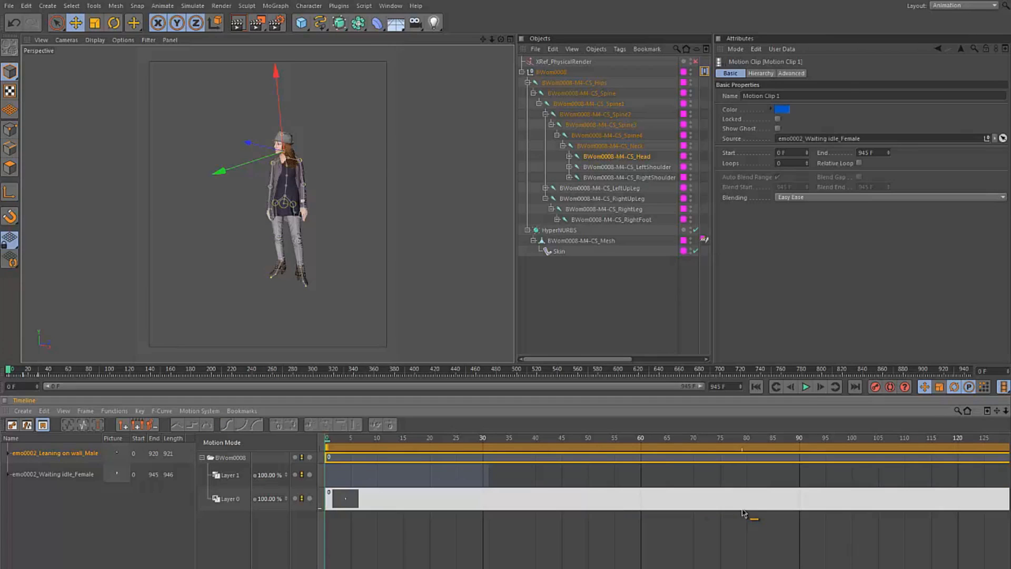
right_click(768, 502)
click(806, 550)
mouse_move(800, 500)
mouse_down()
mouse_move(790, 541)
mouse_move(799, 498)
mouse_up()
right_click(804, 538)
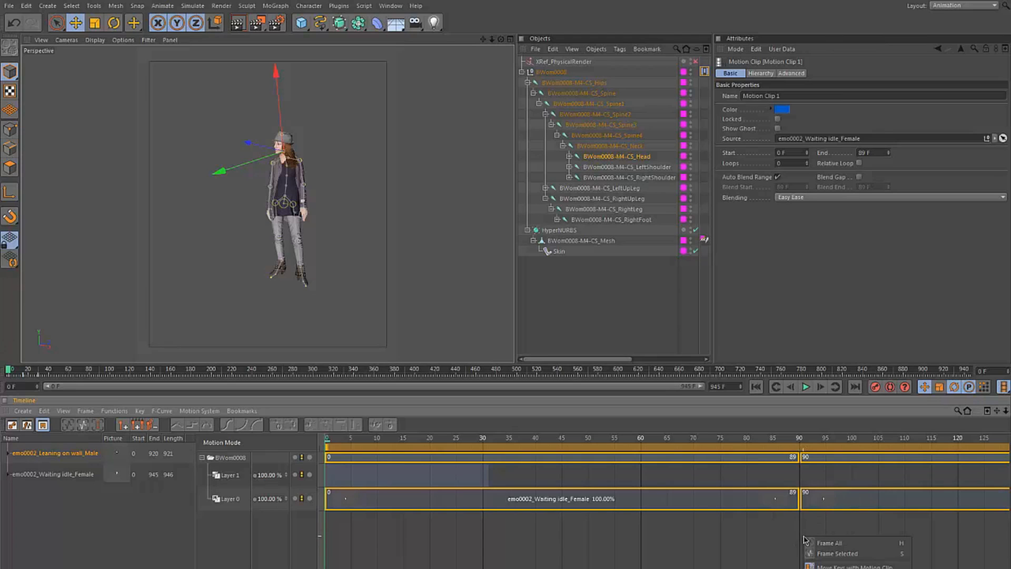
Delete the portion of Layer 0's emo0002_Waiting idle_Female motion clip that starts at frame 90
click(863, 507)
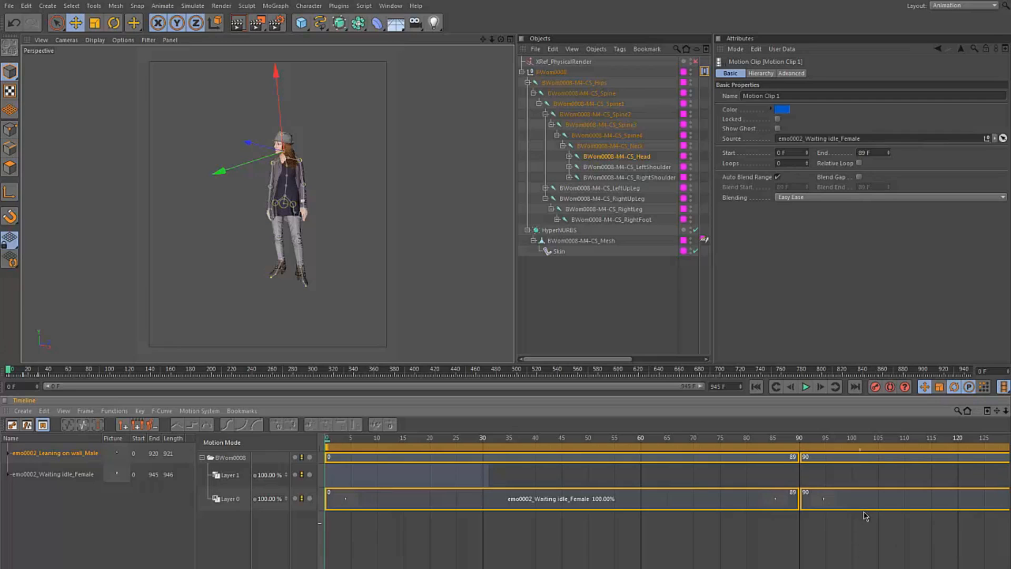
click(863, 507)
key(Delete)
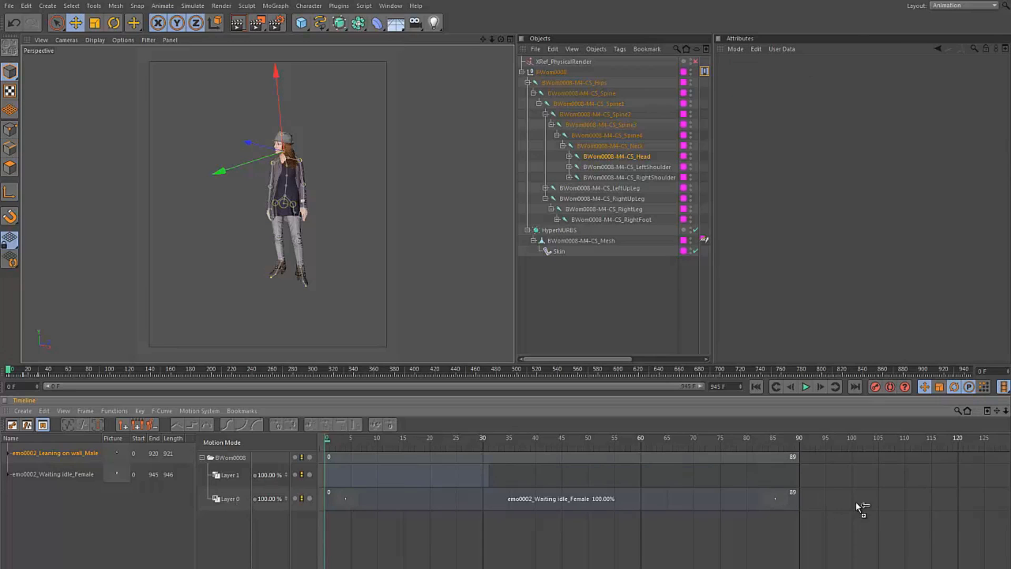
Add the emo0002_Leaning on wall_Male source to Layer 0 from frame 76, overlapping the first clip, and scrub through the transition
drag(858, 507, 807, 517)
alt+right_drag(772, 528, 793, 532)
alt+middle_drag(793, 532, 711, 532)
alt+middle_drag(503, 437, 383, 437)
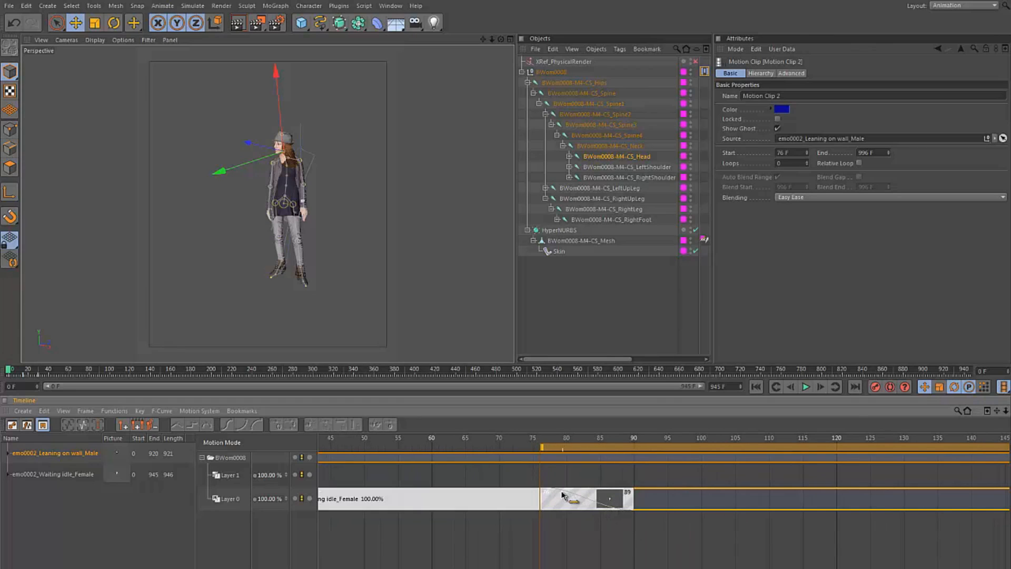
click(608, 536)
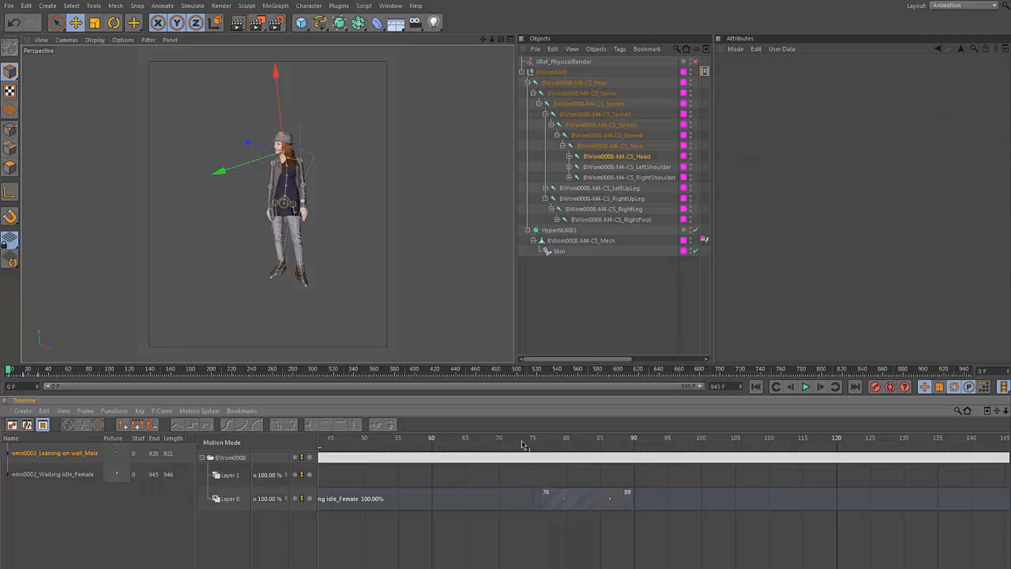
drag(501, 441, 661, 446)
Create a pivot object for the emo0002_Leaning on wall_Male motion clip
click(715, 499)
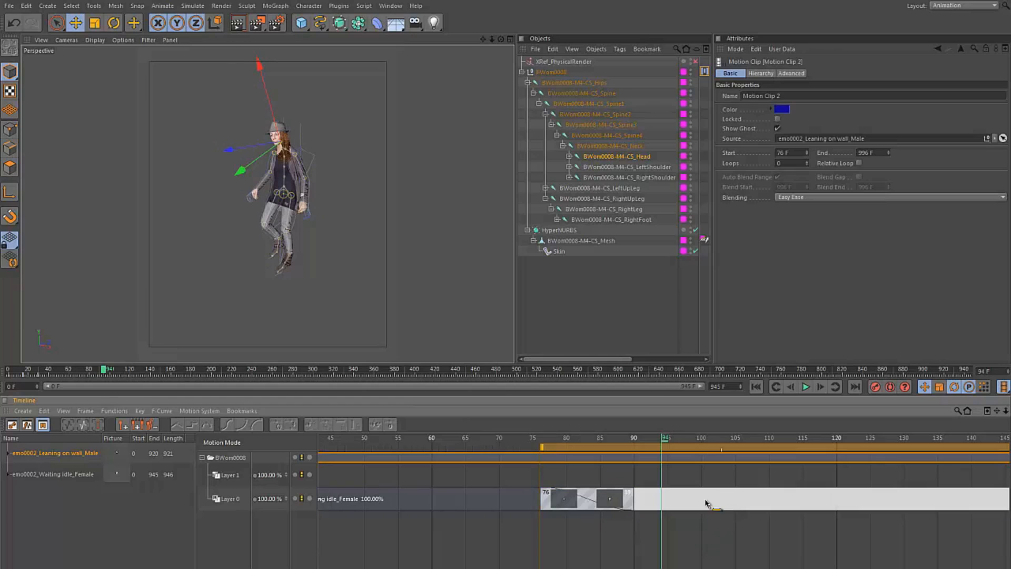
click(781, 74)
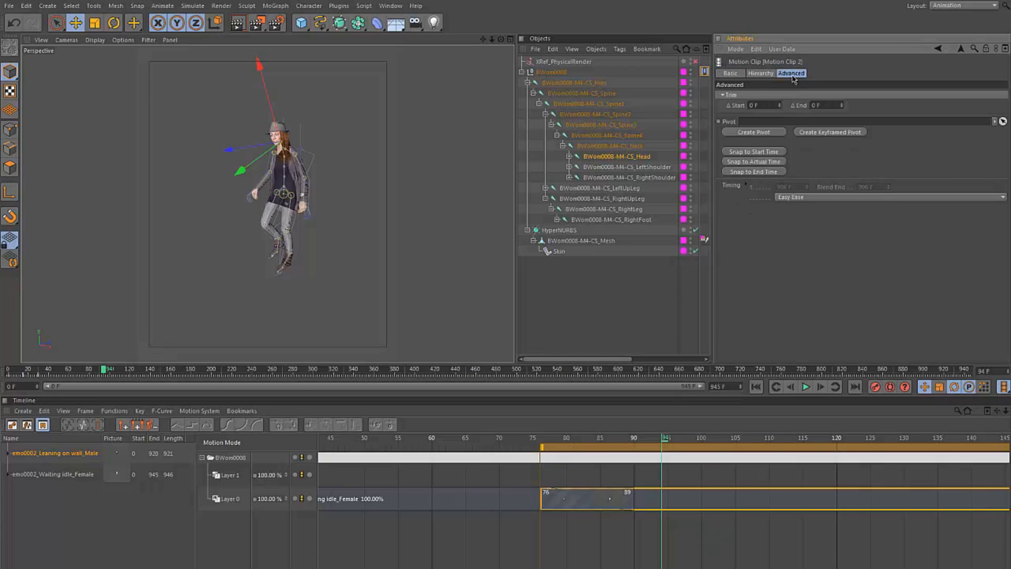
click(758, 132)
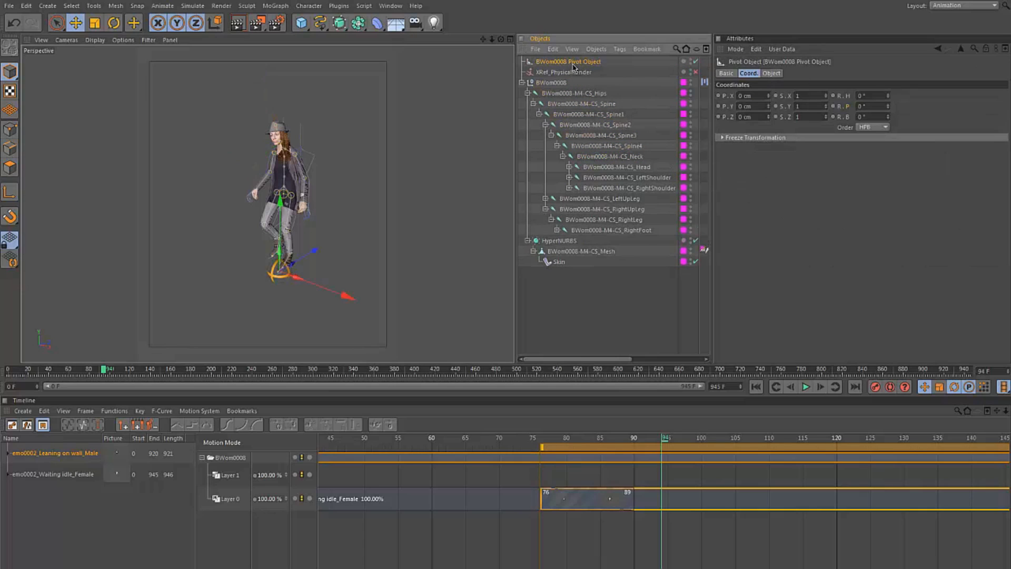
Move the pivot object to about 10.15 cm in X and -5.9 cm in Y, checking the pose across the clip overlap
drag(620, 441, 587, 440)
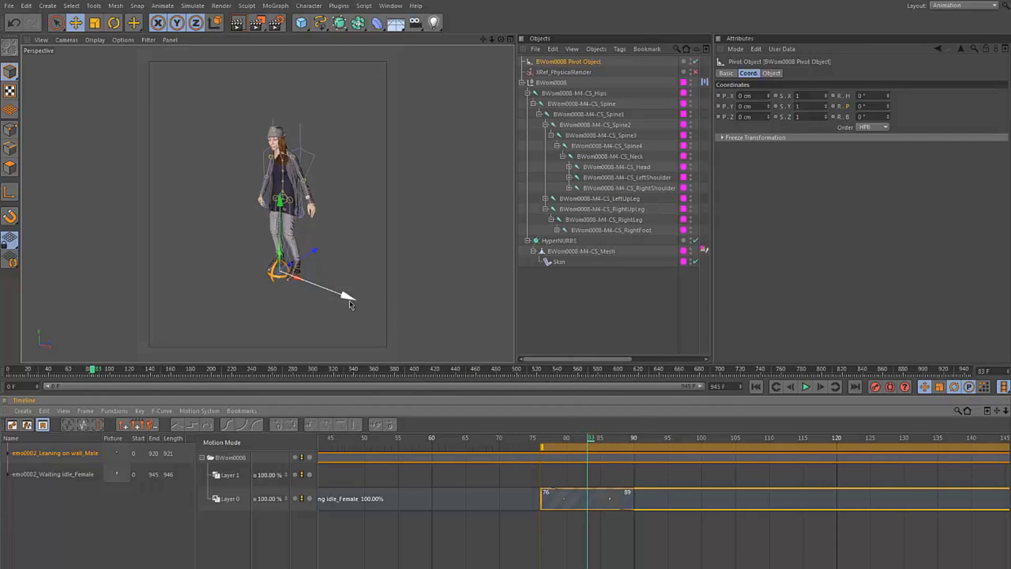
drag(351, 305, 358, 307)
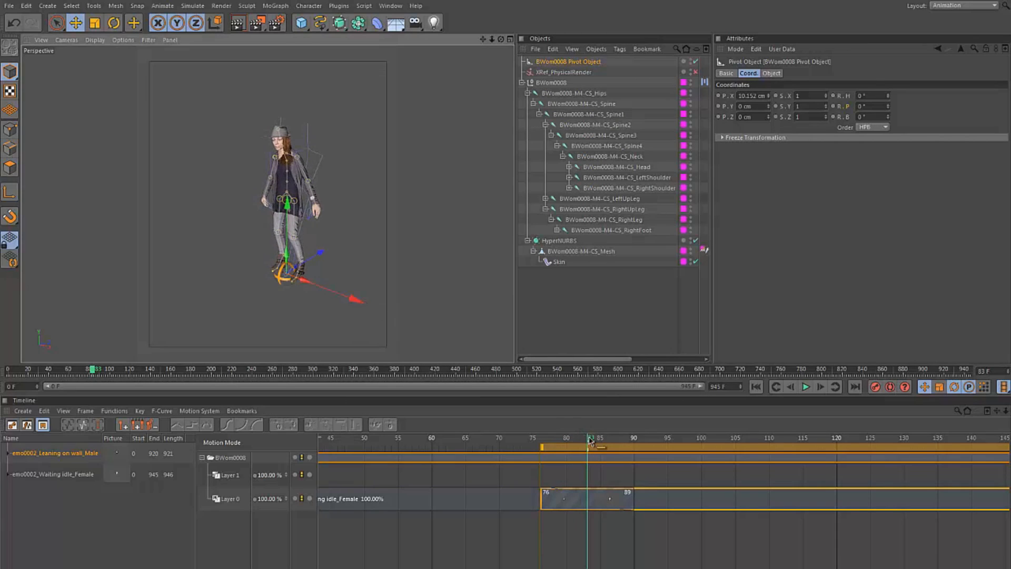
drag(589, 440, 615, 442)
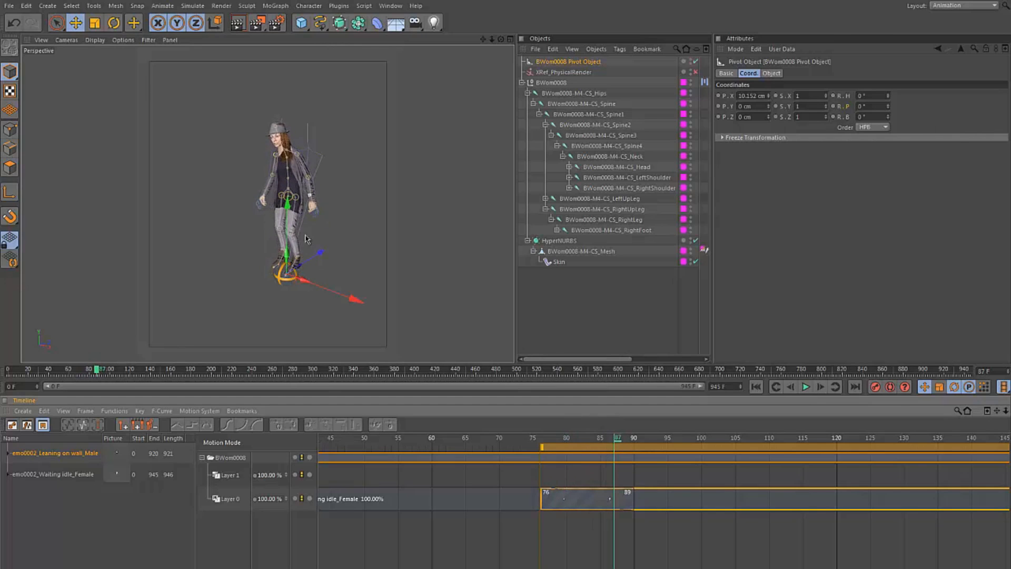
drag(288, 204, 288, 213)
drag(618, 439, 561, 440)
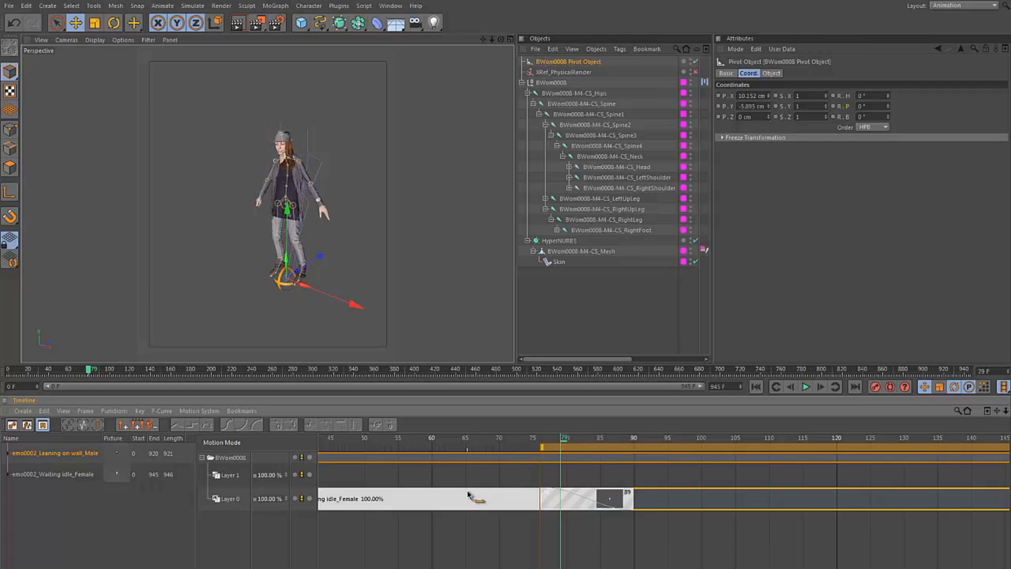
Show the ghost of the emo0002_Waiting idle_Female motion clip
click(470, 495)
click(732, 73)
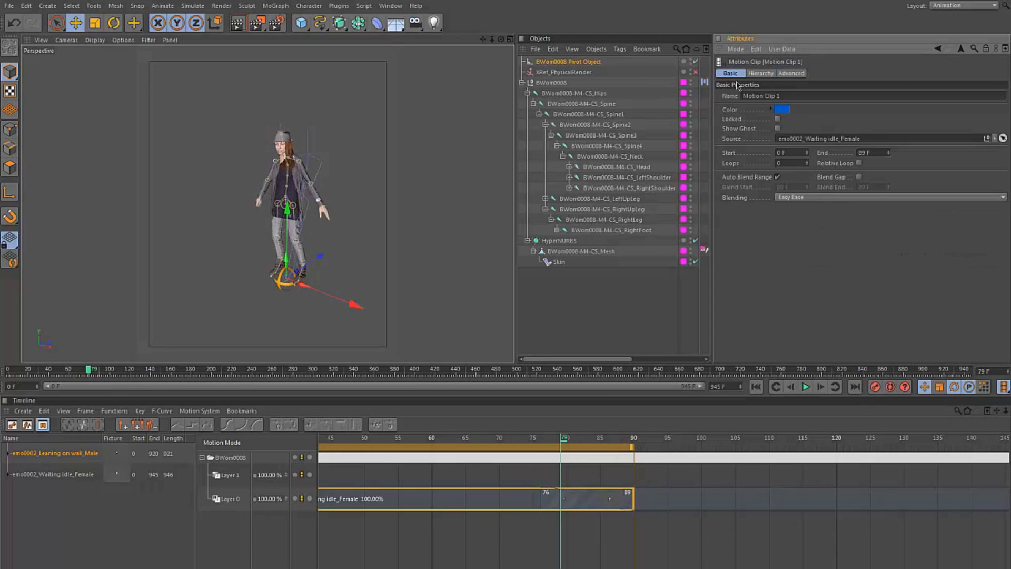
click(778, 129)
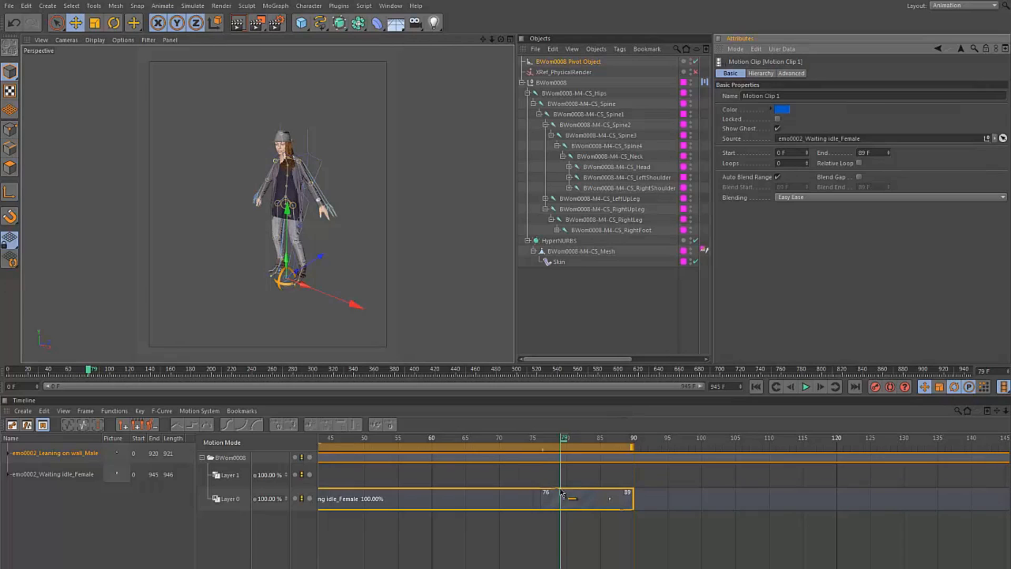
alt+right_drag(298, 258, 342, 268)
Set the emo0002_Leaning on wall_Male motion clip's colour to bright green
click(715, 498)
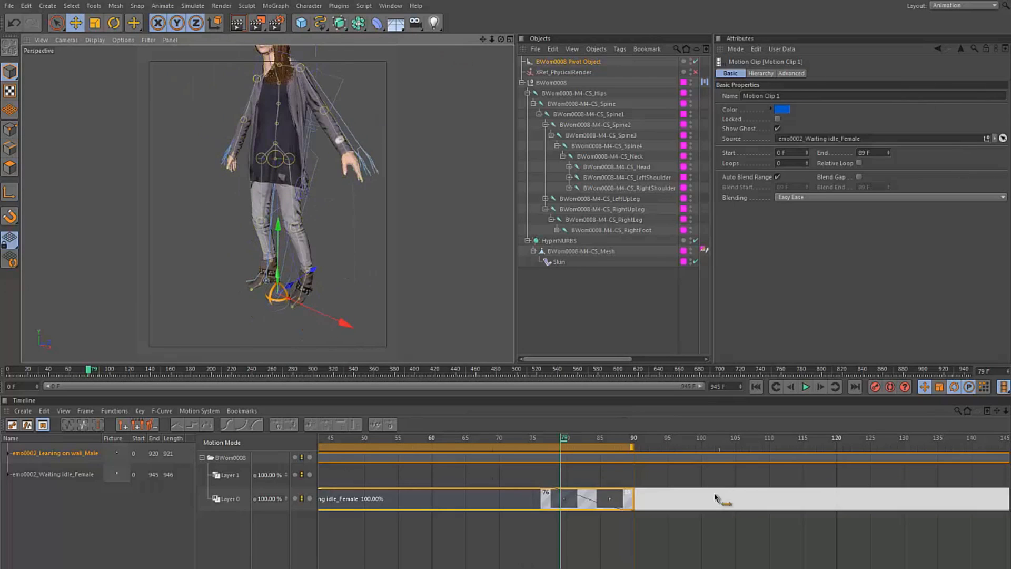
click(784, 109)
click(795, 67)
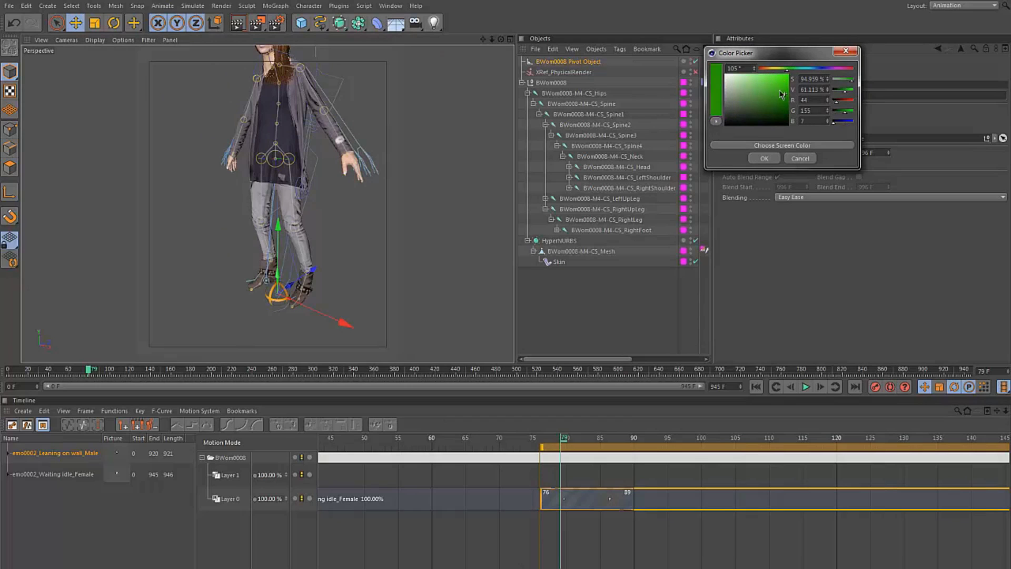
click(765, 159)
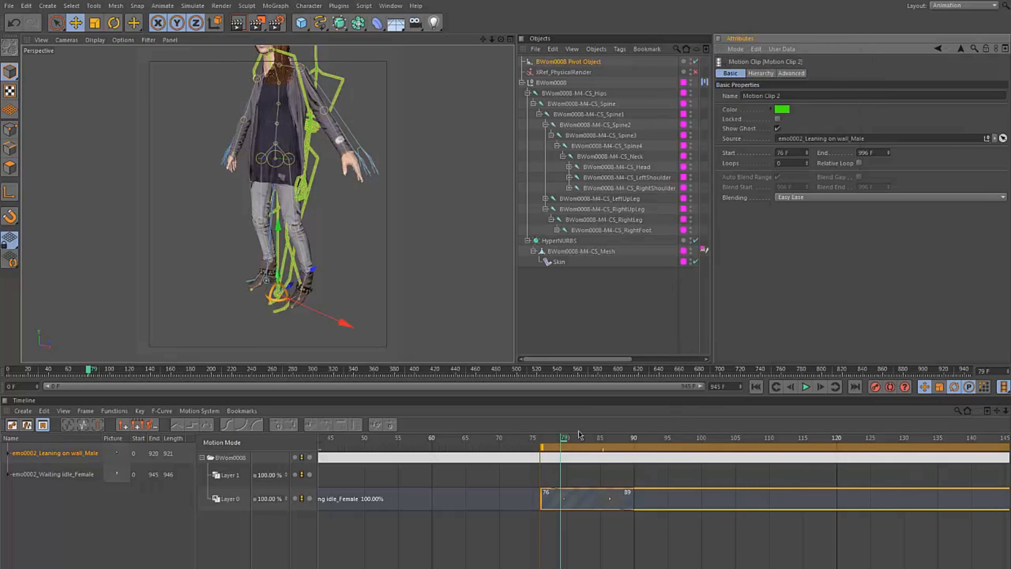
Align the two ghosts' feet by moving the pivot object to about 15.2 cm in X and -7.8 cm in Y, and scrub through the blend
drag(572, 438, 595, 440)
click(578, 295)
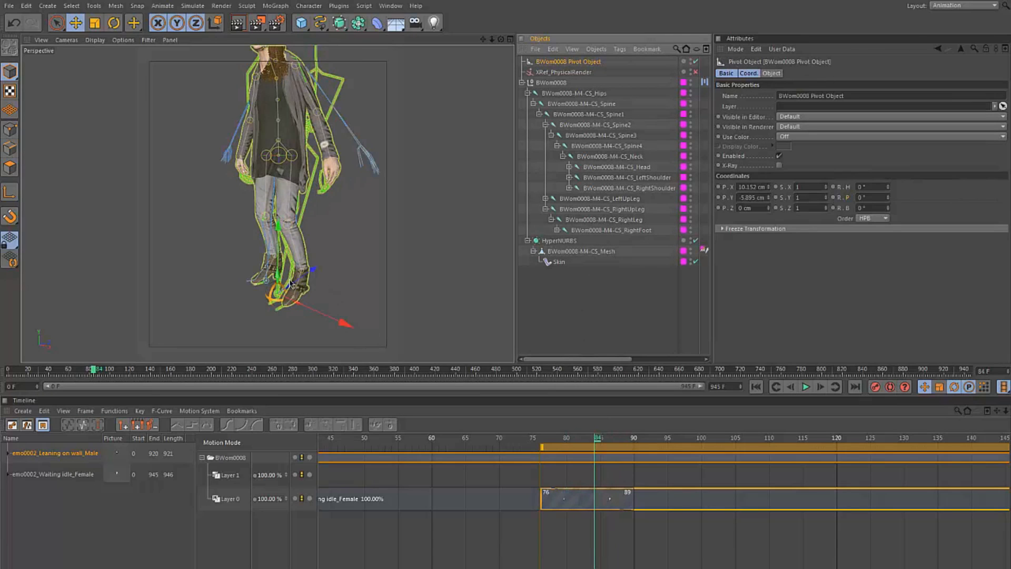
scroll(337, 282, up, 5)
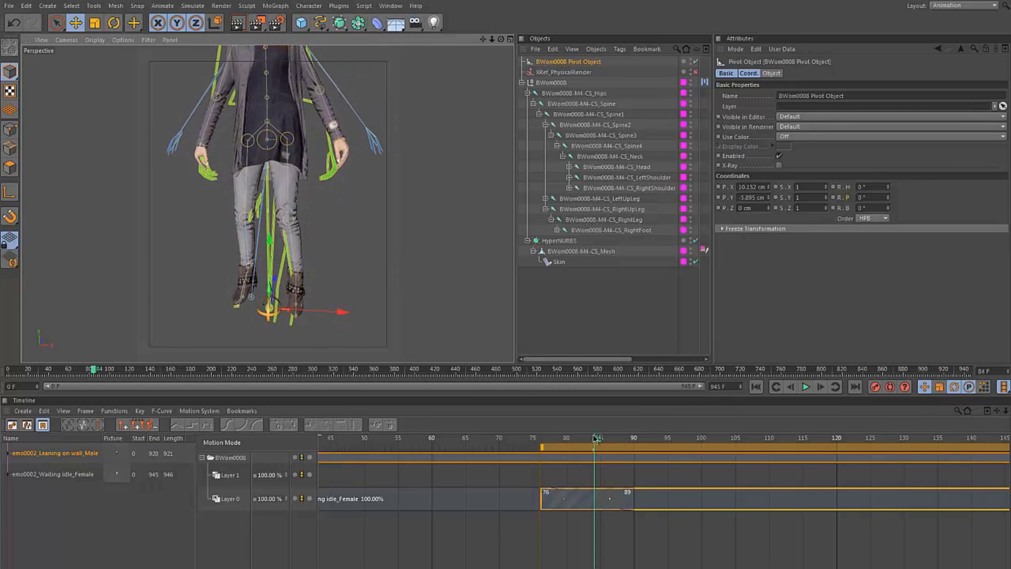
drag(596, 438, 575, 449)
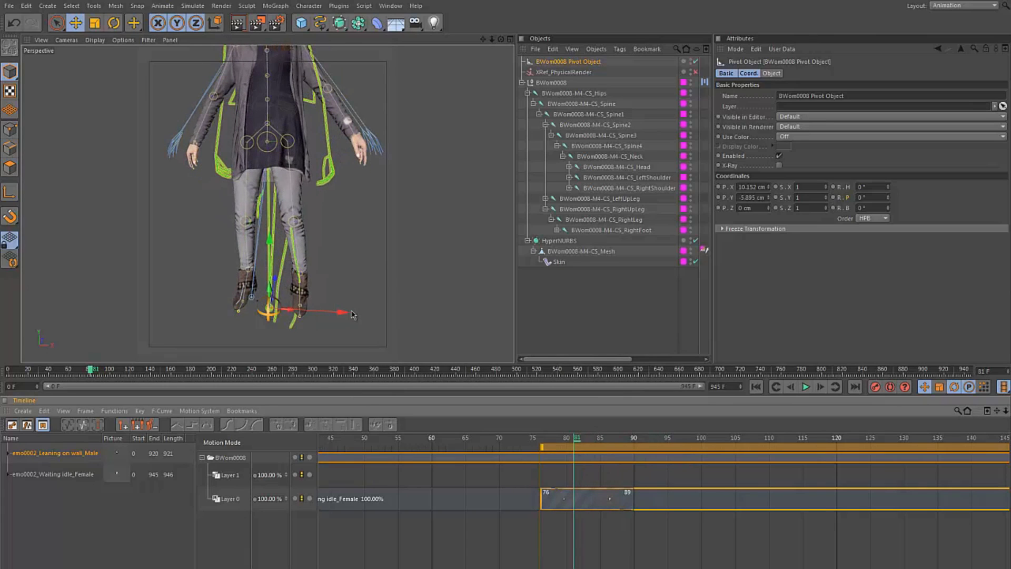
drag(352, 315, 360, 316)
drag(279, 242, 278, 246)
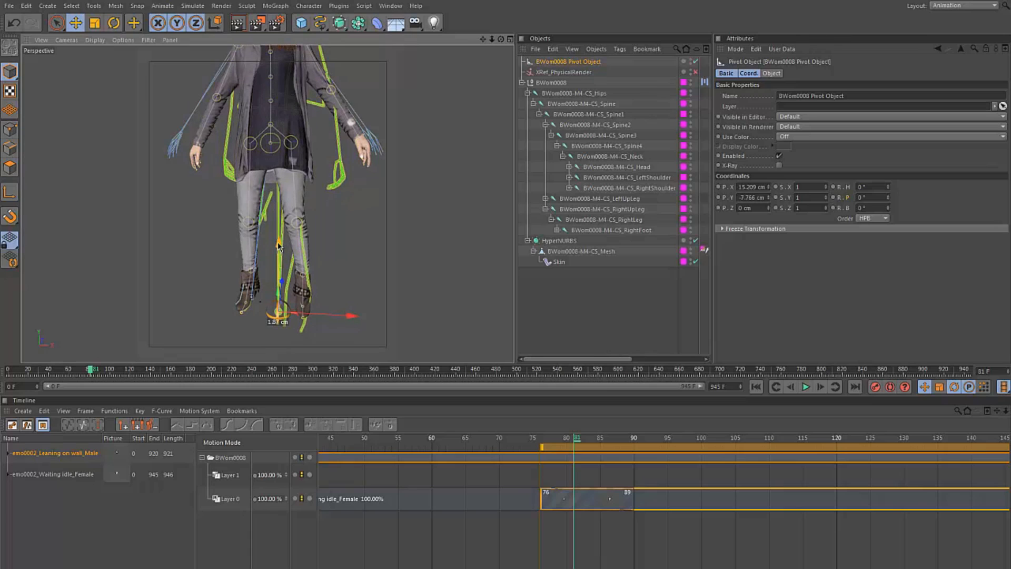
drag(548, 440, 697, 481)
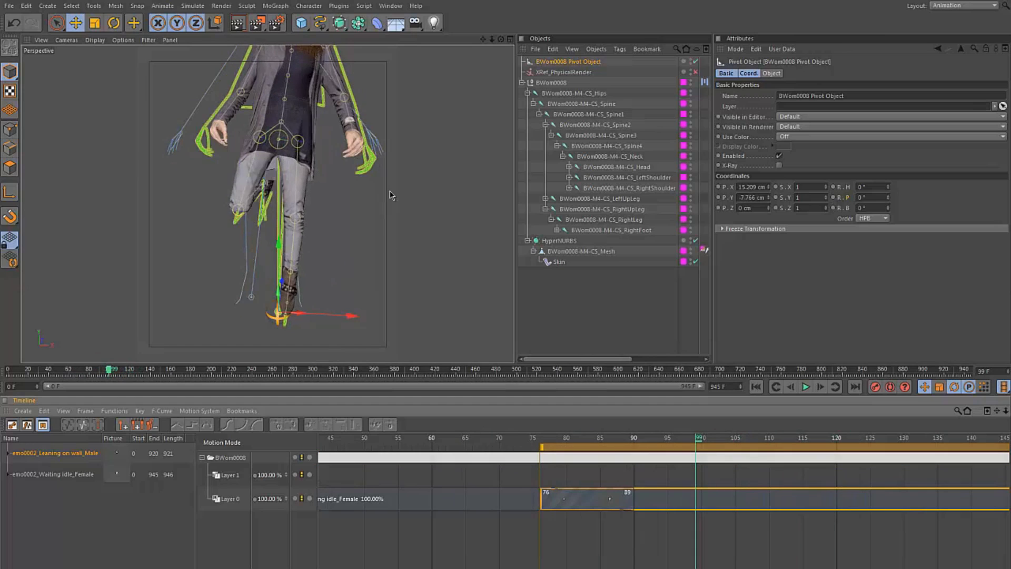
Hide the ghosts of both motion clips and scrub through the transition between them
alt+right_drag(376, 192, 346, 197)
alt+middle_drag(267, 203, 210, 230)
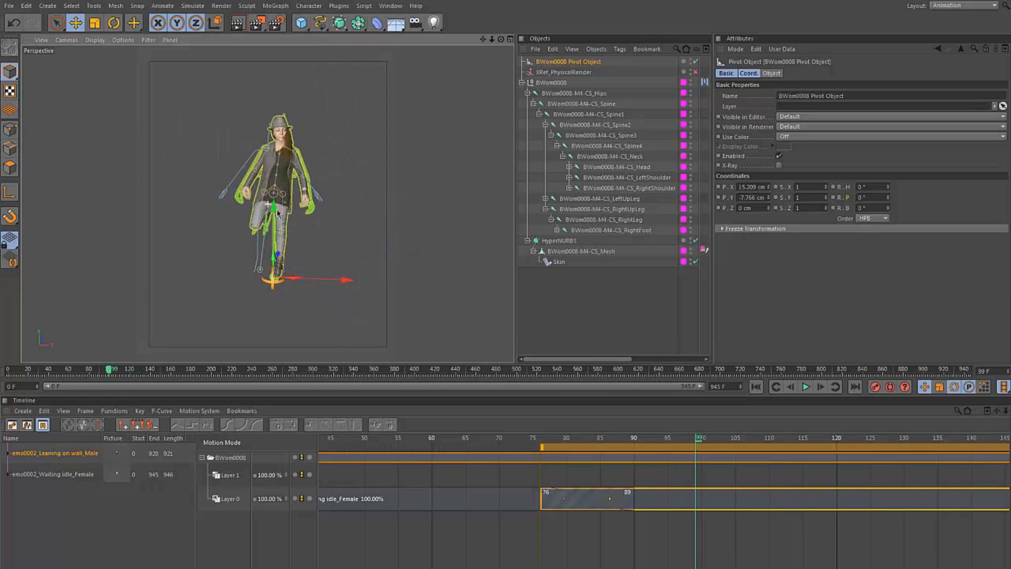
alt+drag(317, 191, 197, 220)
drag(695, 441, 682, 488)
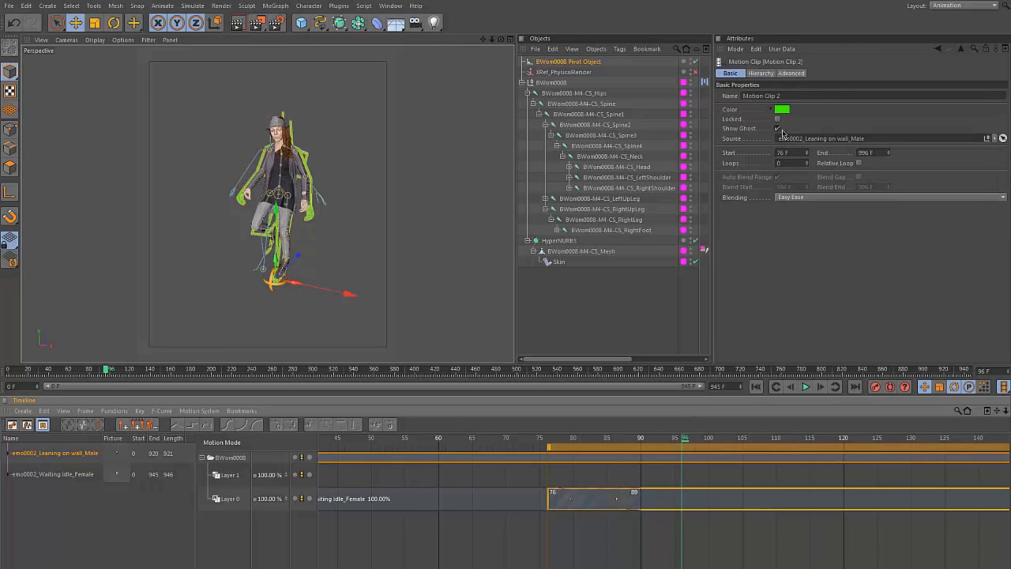
click(451, 501)
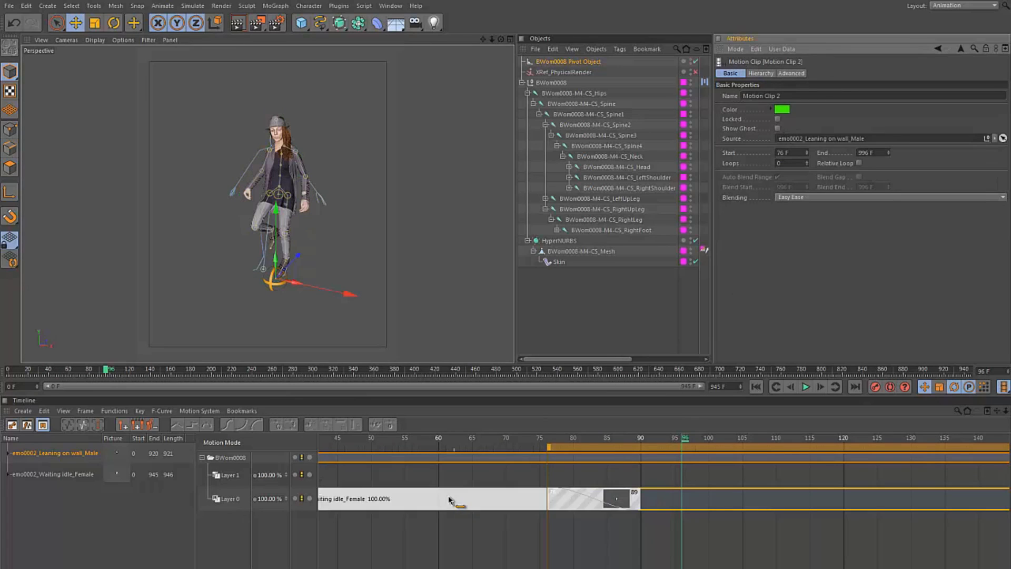
click(777, 129)
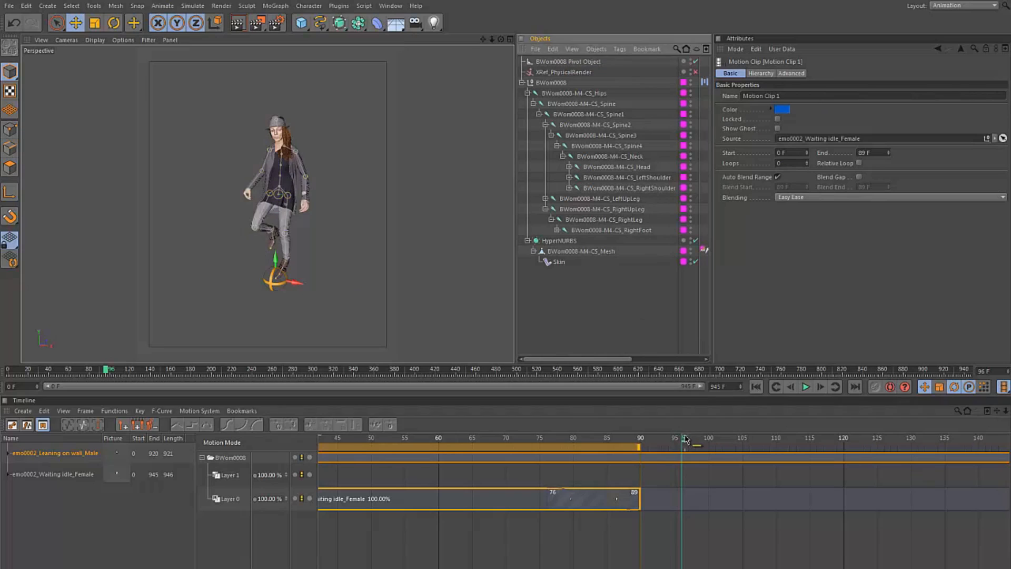
drag(685, 437, 476, 454)
Scale the whole BWom0008 character up uniformly from its root null and scrub through the motion
click(551, 83)
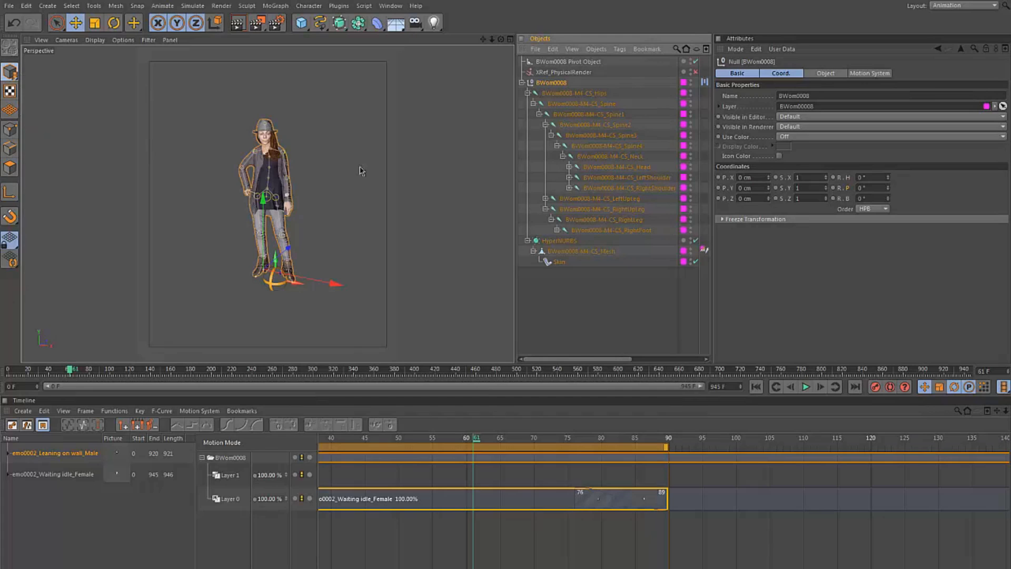
key(t)
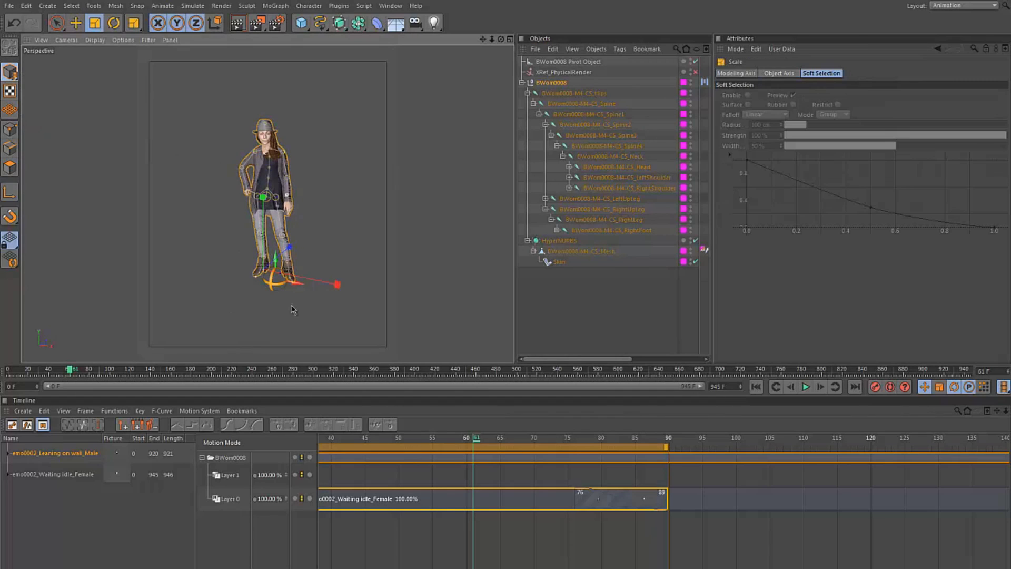
drag(293, 310, 730, 438)
drag(796, 462, 30, 447)
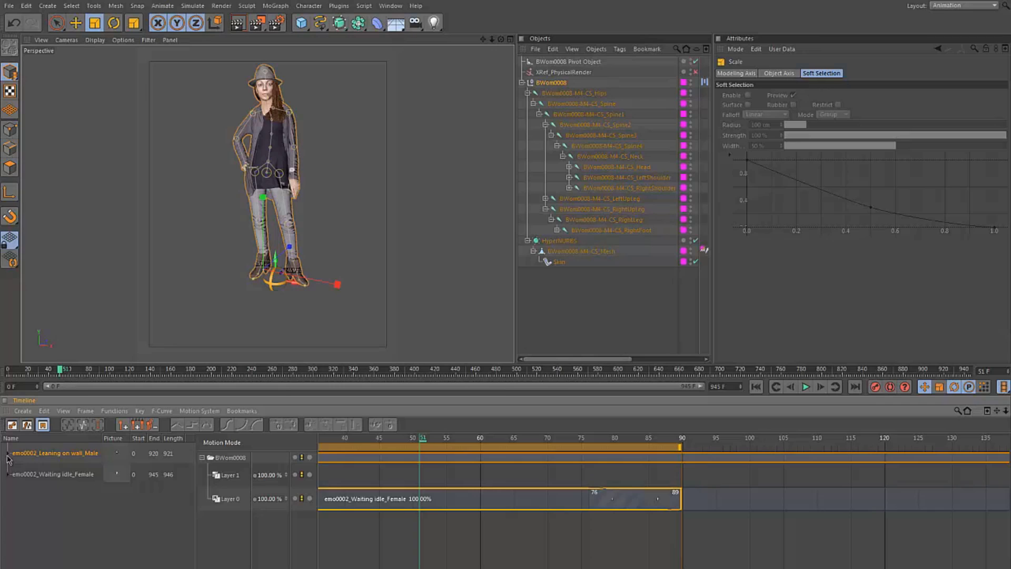
Compare the Hips entry in the Leaning on wall source's hierarchy with the character's Hips joint, and scrub to frame 65
click(8, 455)
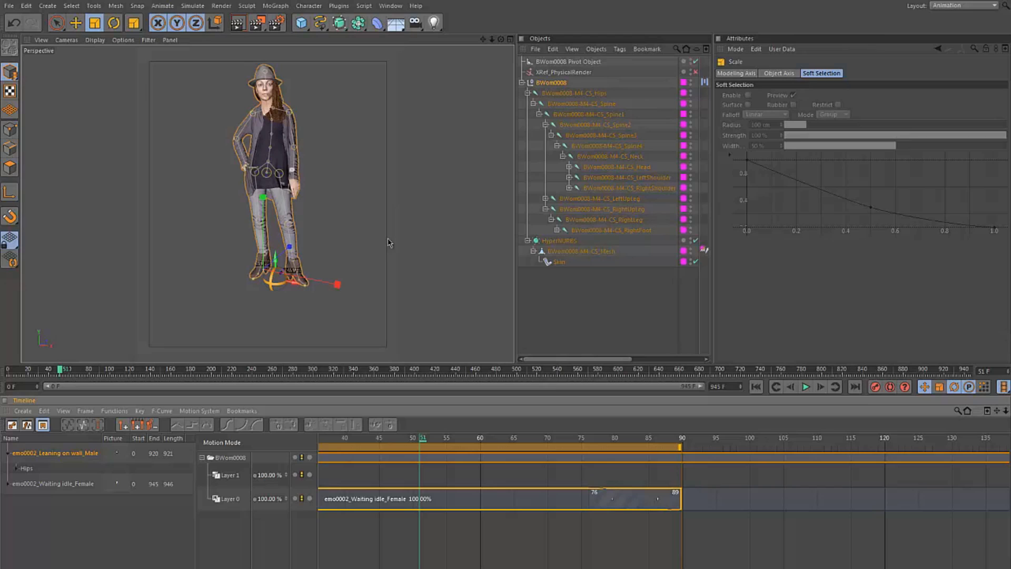
click(580, 94)
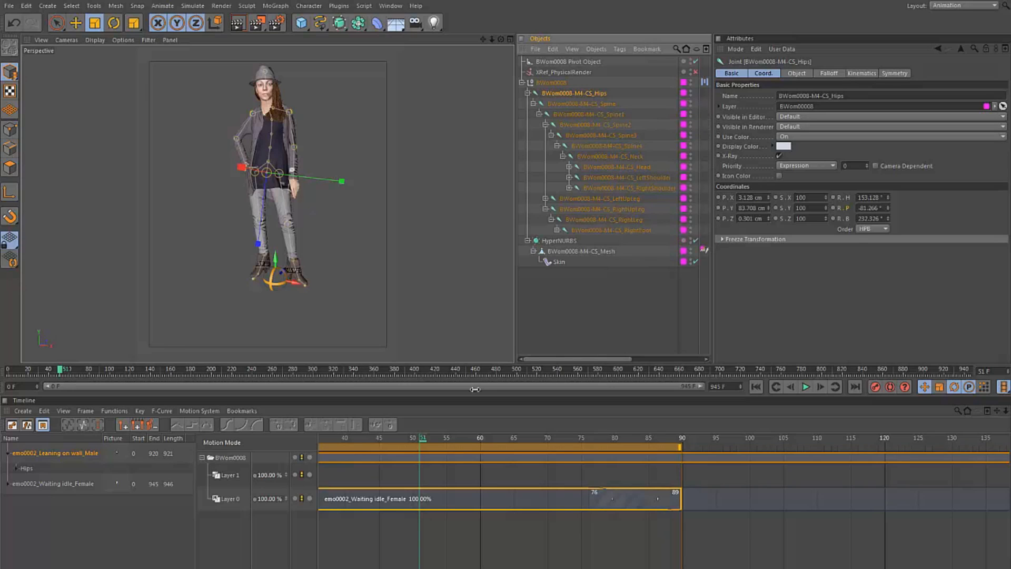
click(533, 555)
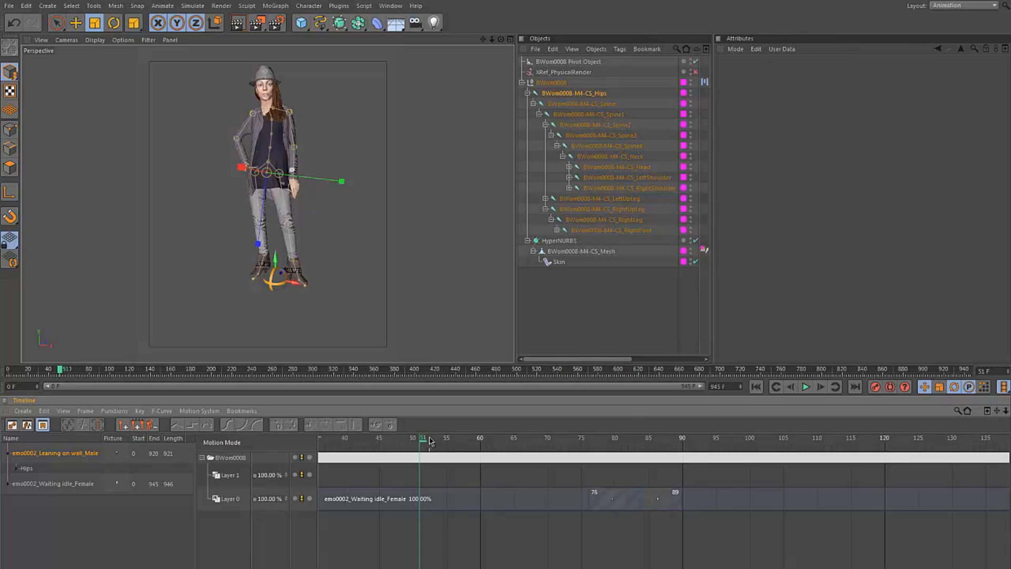
drag(430, 441, 516, 452)
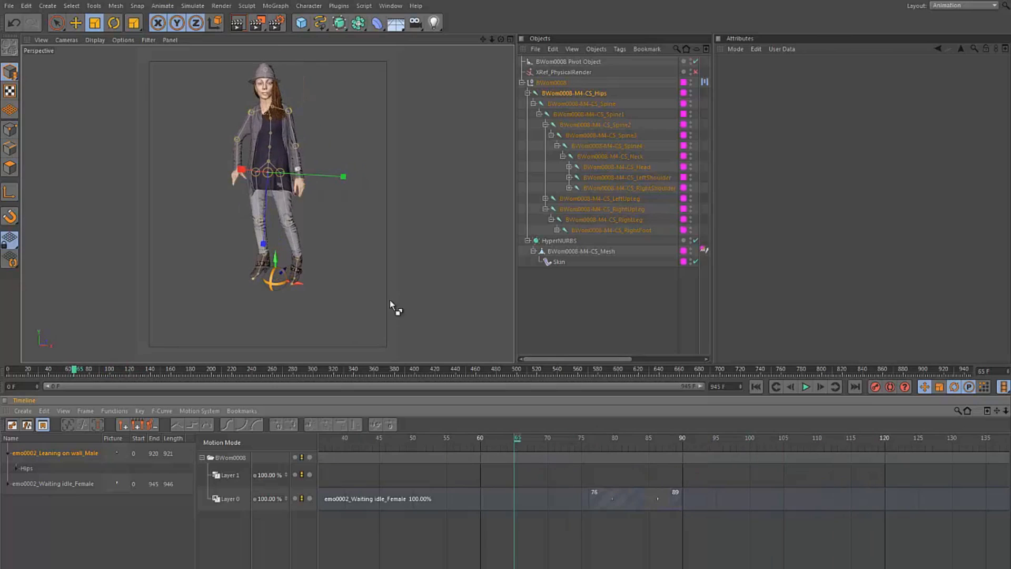
Close the current project and open the character file CMan0016.c4d from the MeMsCS002M4_C4D folder
key(ctrl+F4)
click(516, 340)
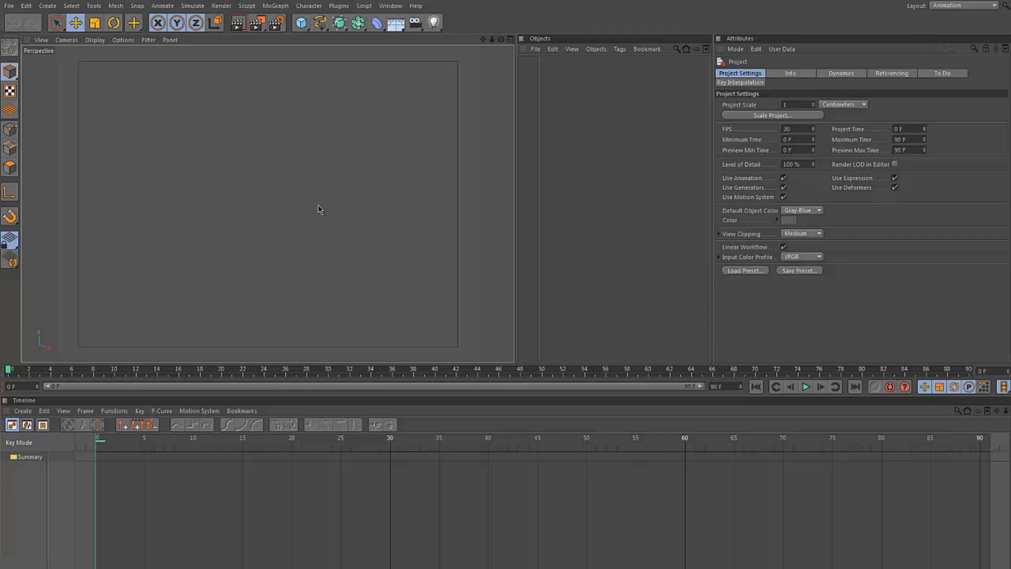
key(ctrl+o)
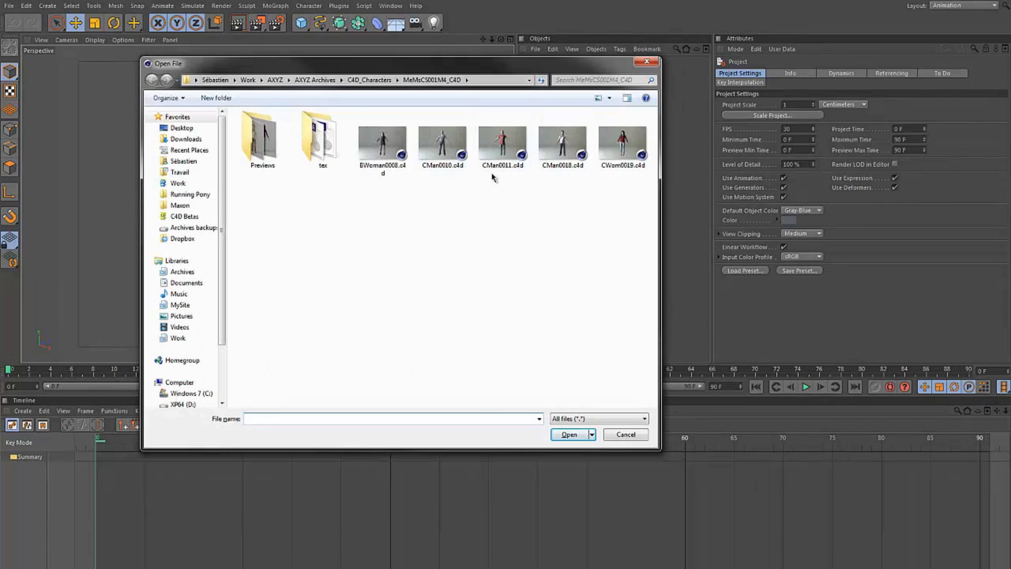
click(370, 79)
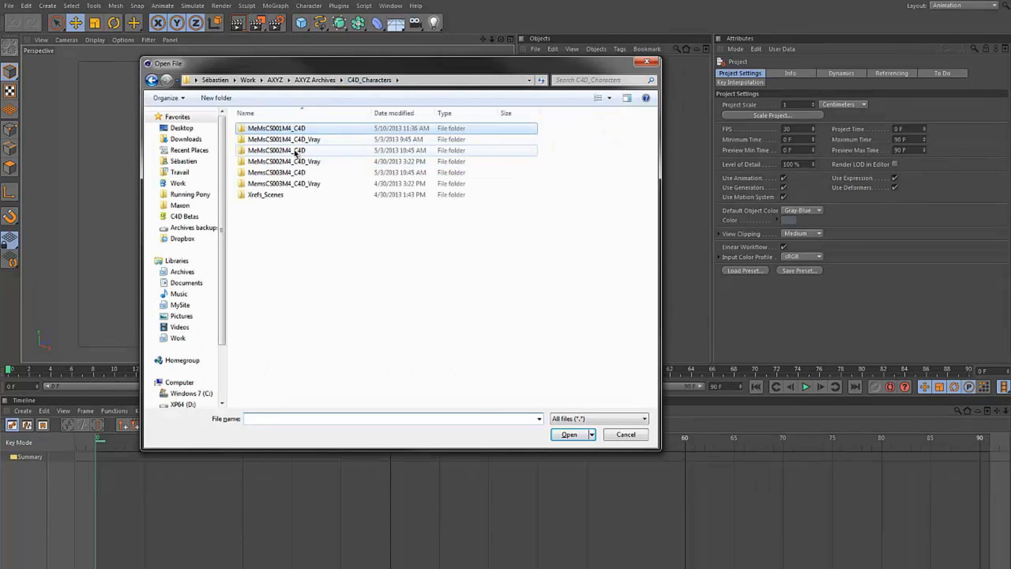
double_click(301, 150)
click(518, 153)
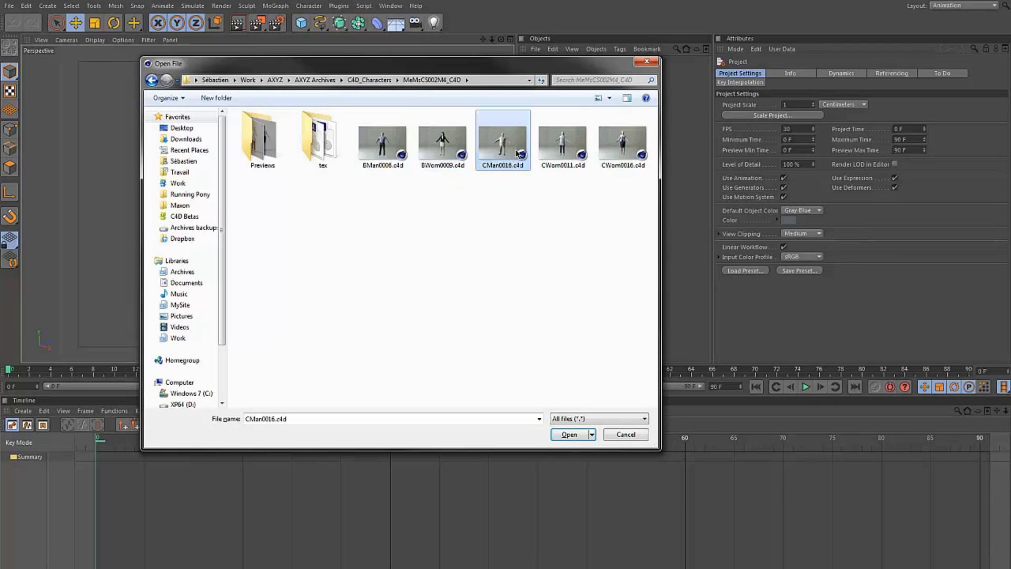
click(569, 435)
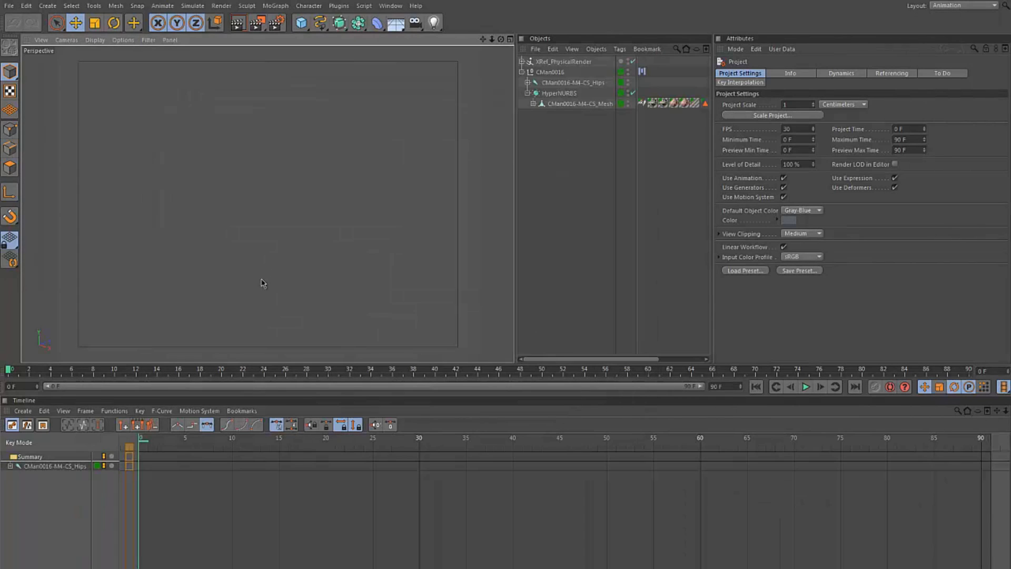
Switch the timeline to Motion Mode and load the emo0002_Fireman extinguishing fire motion source
click(70, 499)
key(Tab)
key(Tab)
right_click(50, 473)
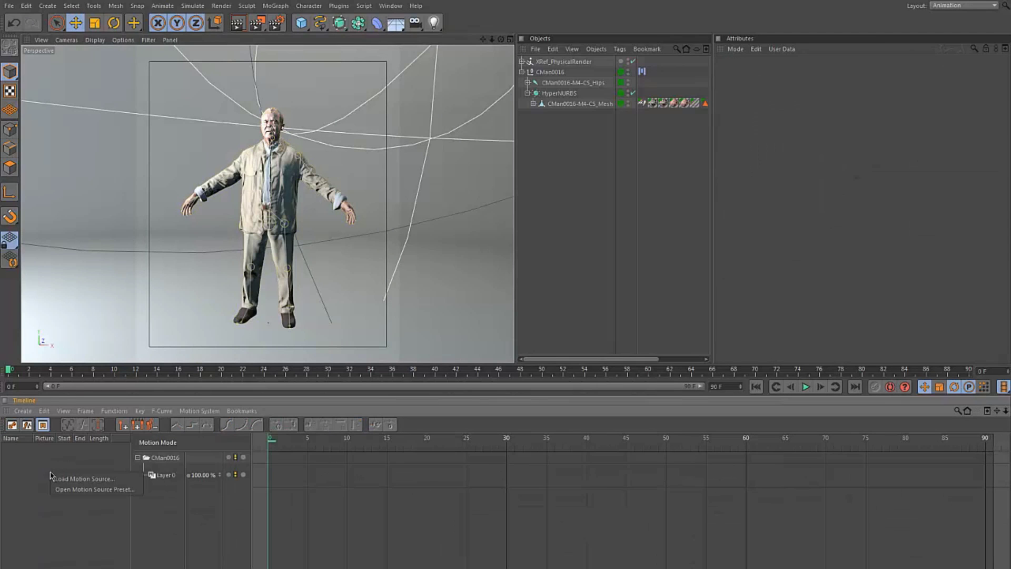
click(73, 479)
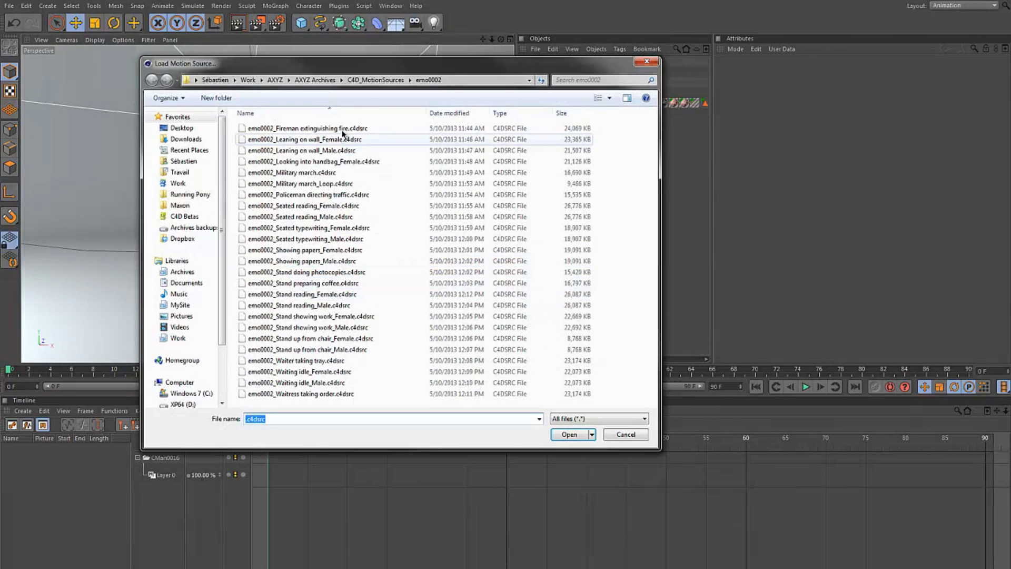
click(335, 128)
click(558, 434)
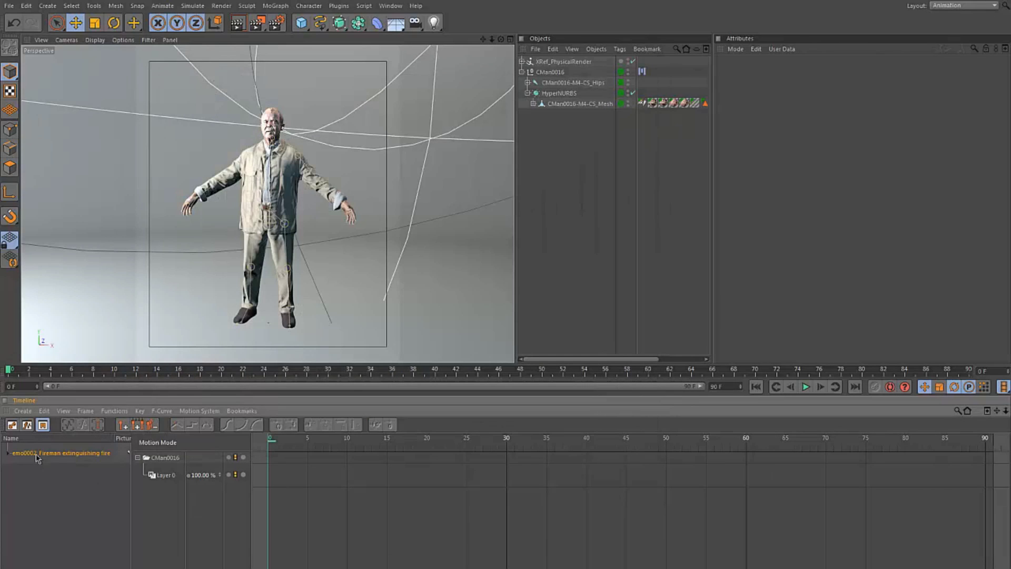
Place the Fireman extinguishing fire source on CMan0016's Layer 0 at frame 0 and disable the XRef_PhysicalRender object
drag(165, 472, 166, 474)
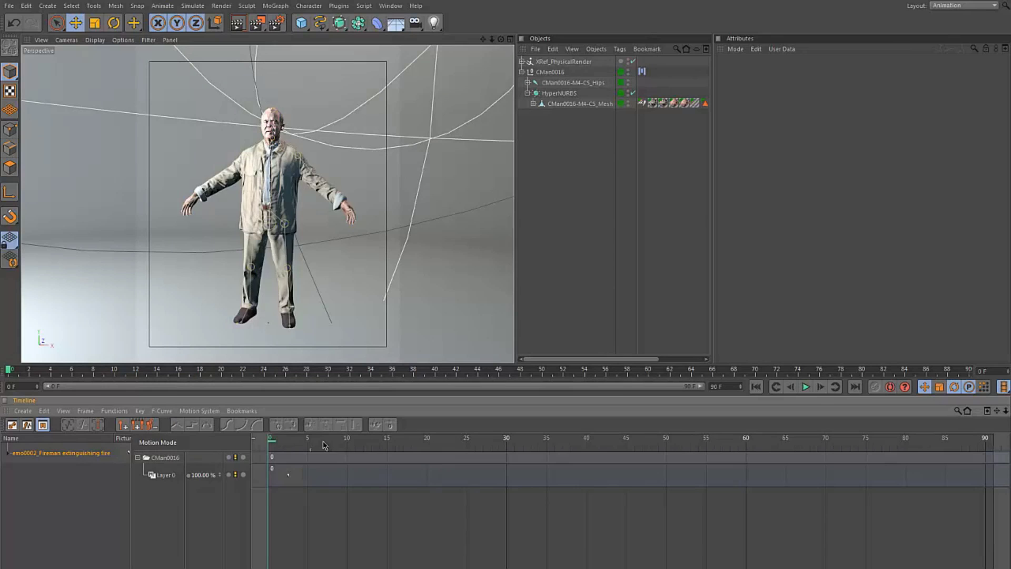
drag(320, 444, 270, 441)
alt+drag(285, 318, 317, 248)
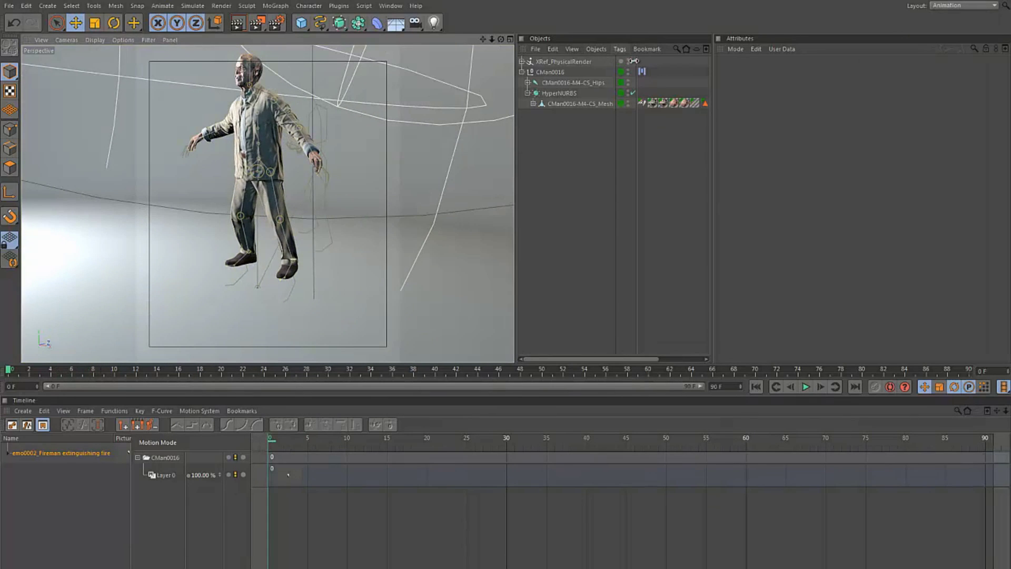
click(633, 61)
scroll(316, 244, up, 6)
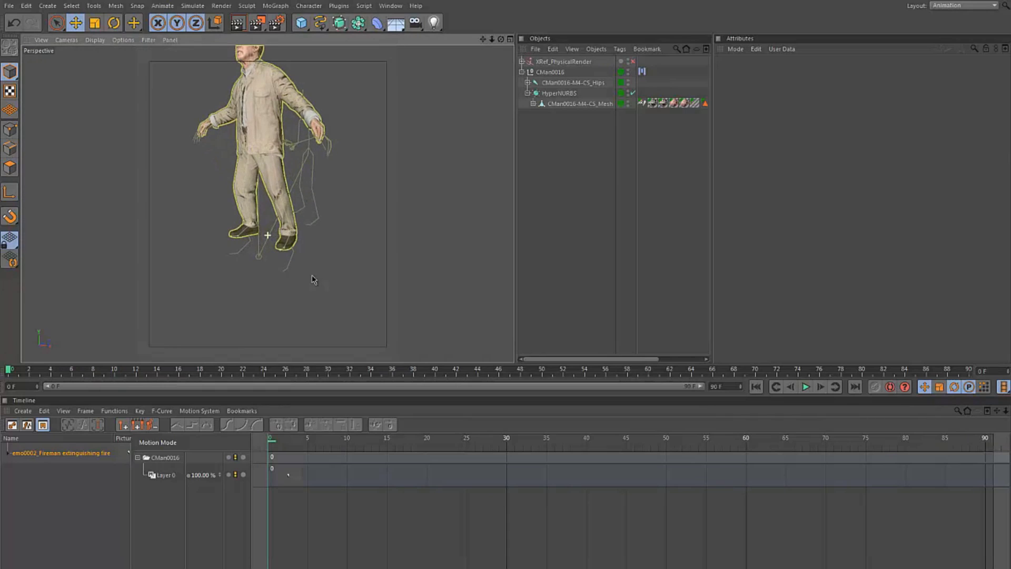
Examine the character's feet and hands against the motion clip's ghost skeleton from several angles, and scrub the clip's start
click(289, 271)
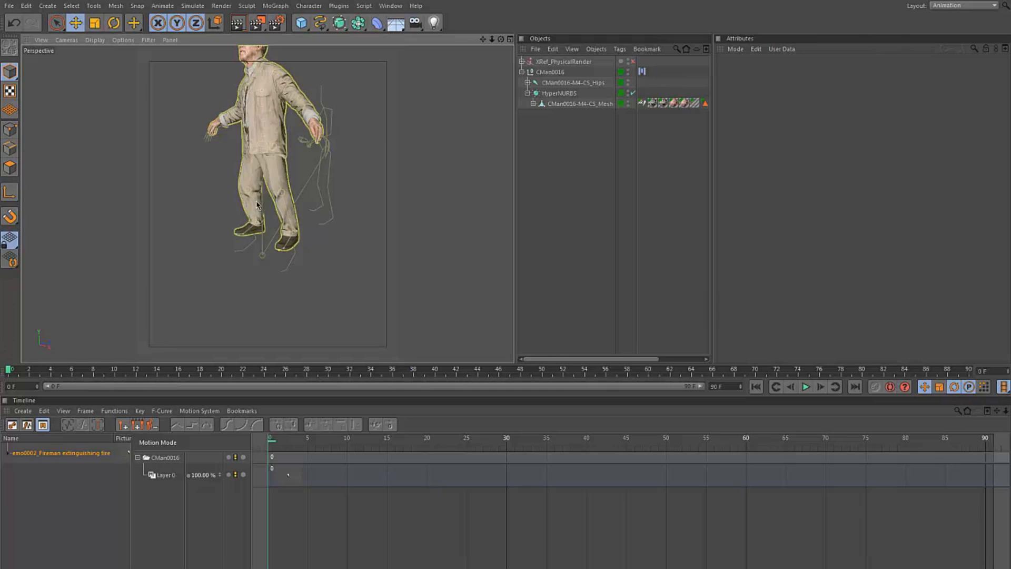
alt+drag(279, 197, 325, 221)
click(325, 222)
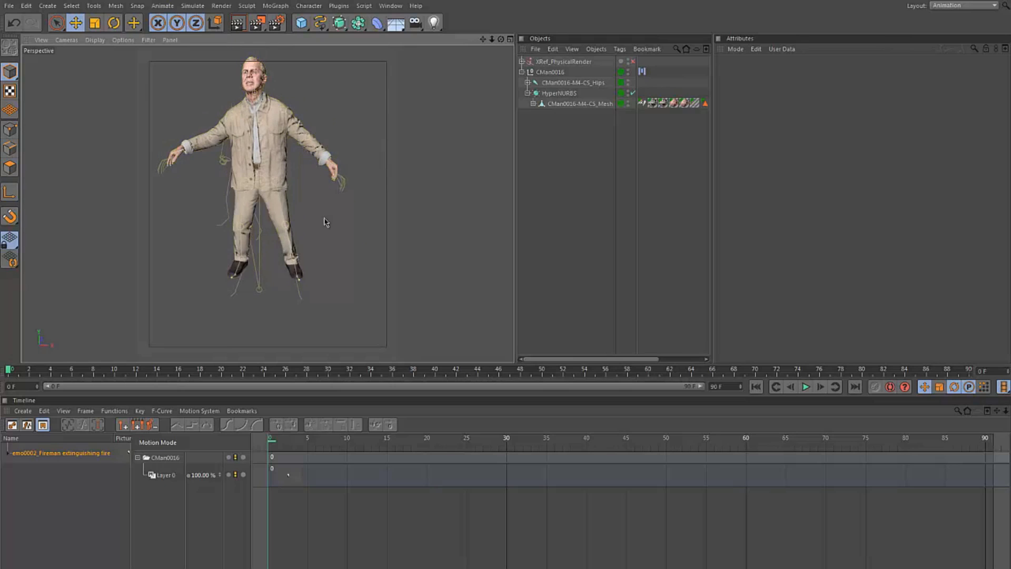
click(294, 222)
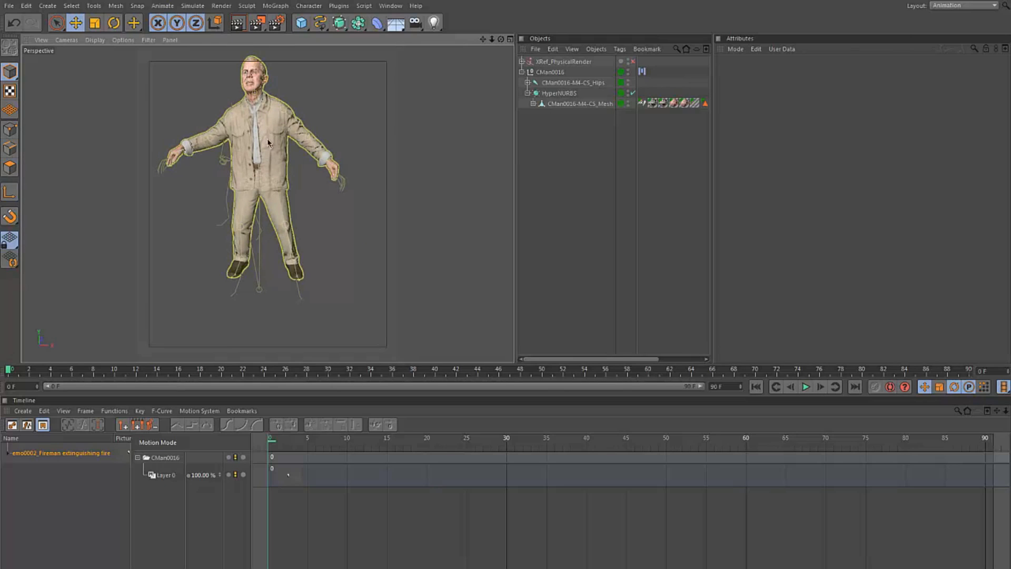
alt+middle_drag(267, 143, 272, 163)
alt+drag(278, 183, 226, 186)
click(464, 145)
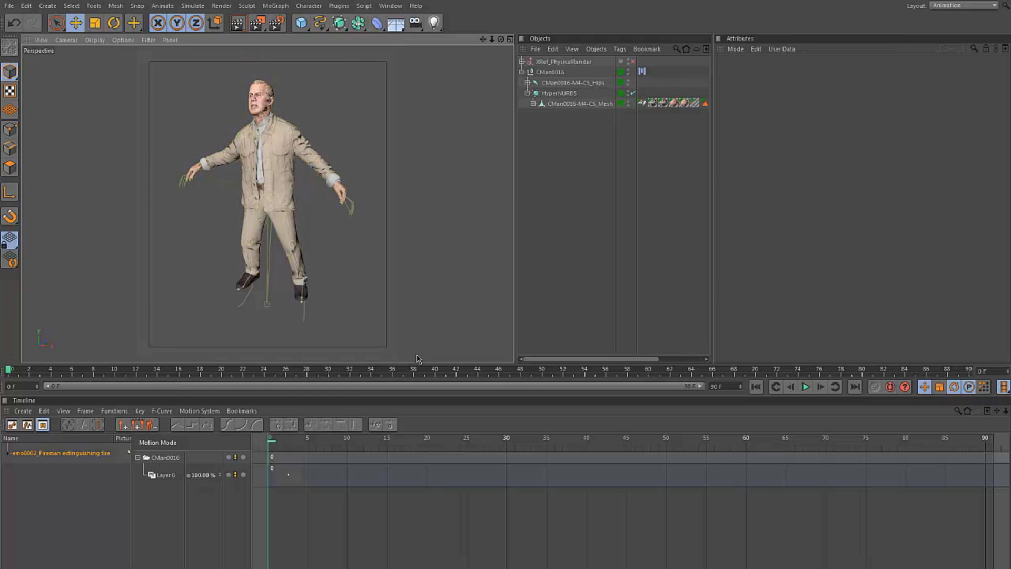
drag(302, 440, 228, 430)
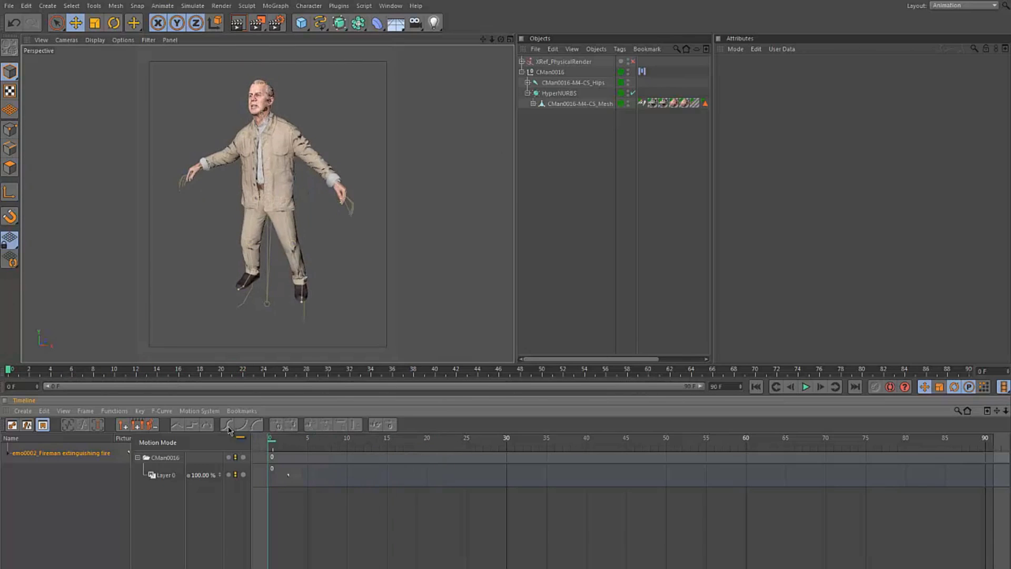
Show the motion clip's advanced settings and try to lower the character by moving the CMan0016 root null down in Y
click(492, 469)
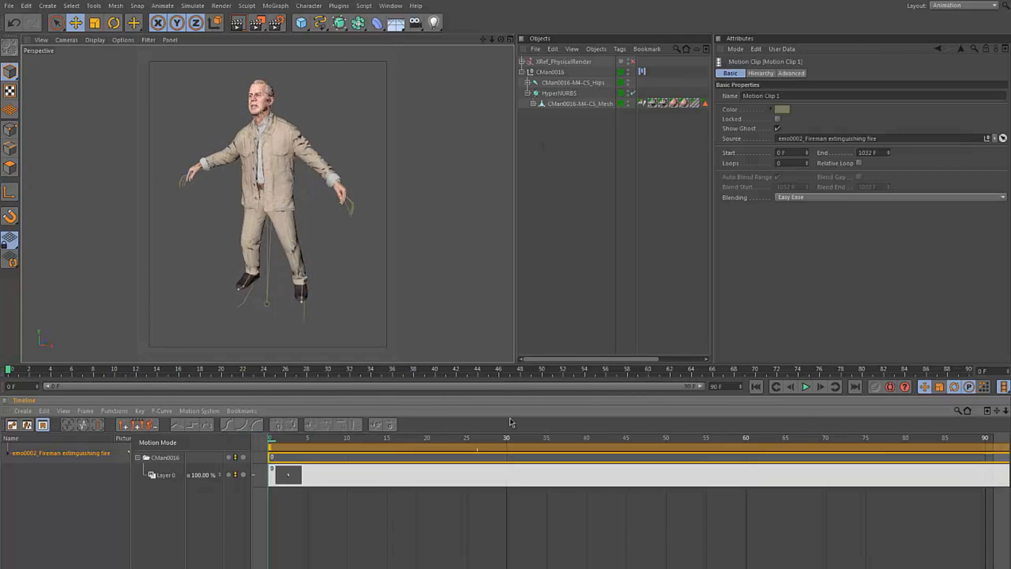
click(791, 73)
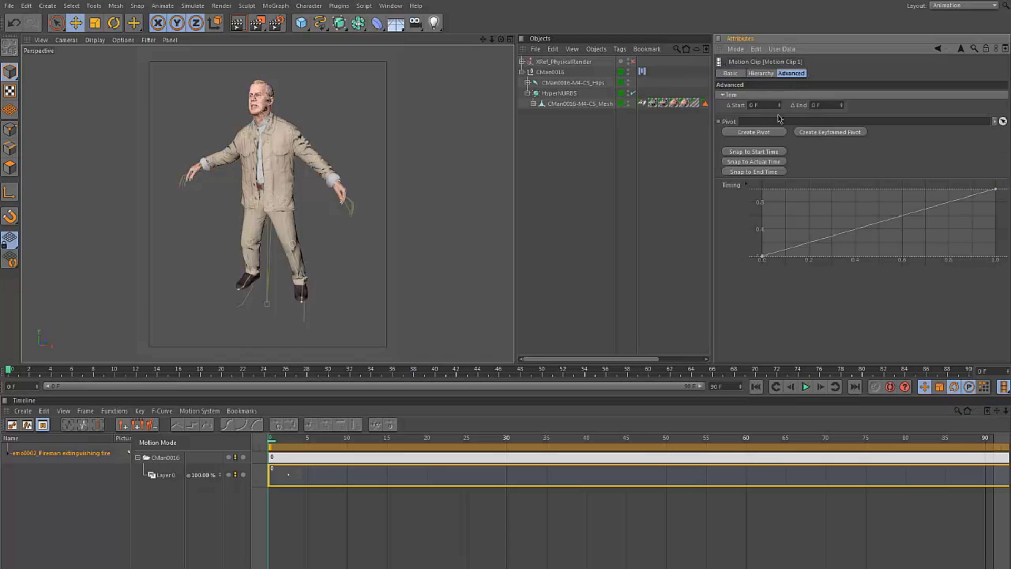
click(550, 74)
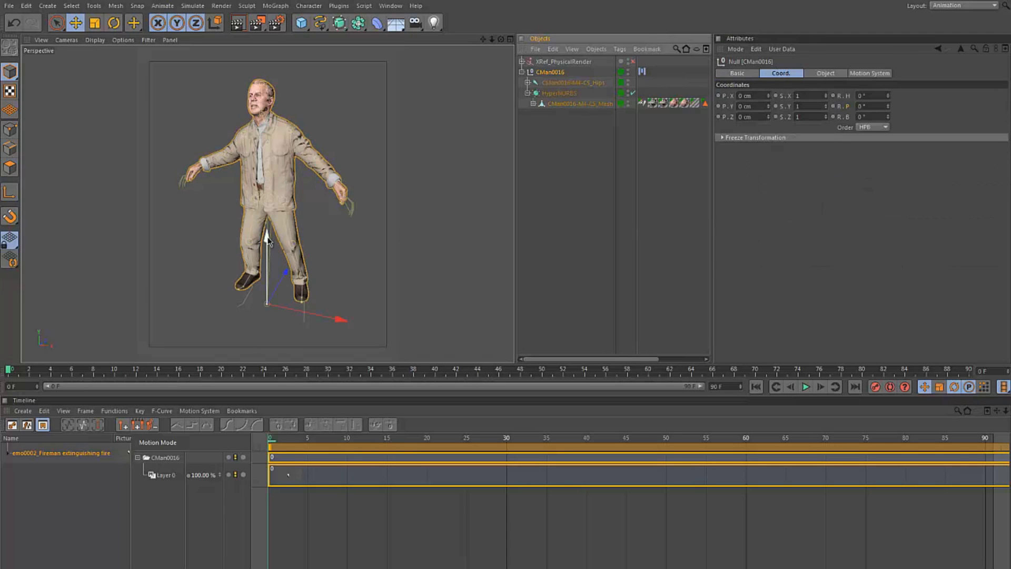
drag(270, 242, 270, 259)
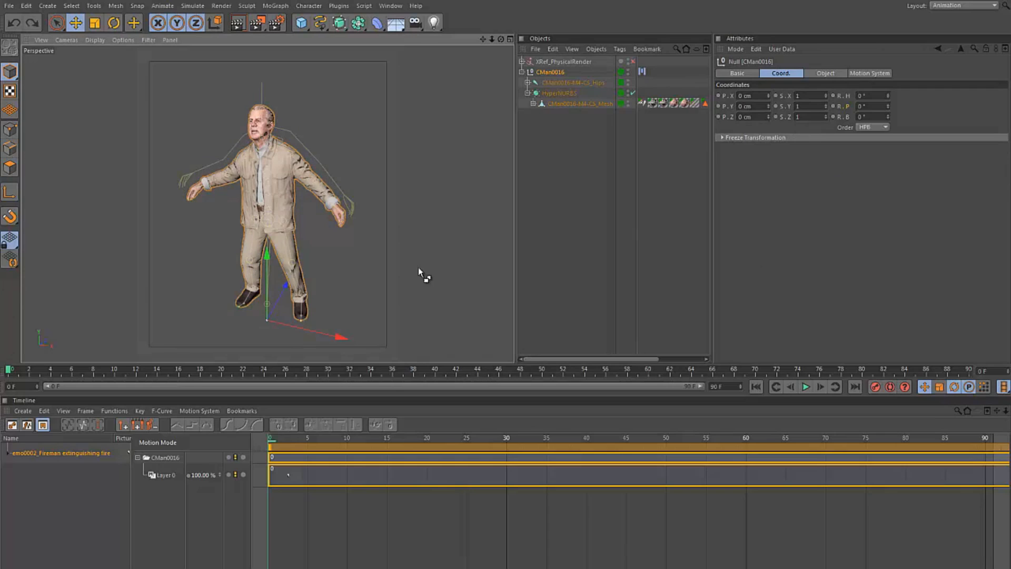
Create a pivot for the Fireman motion clip, move it to about -15.3 cm in Y, and scrub the clip's start
click(535, 478)
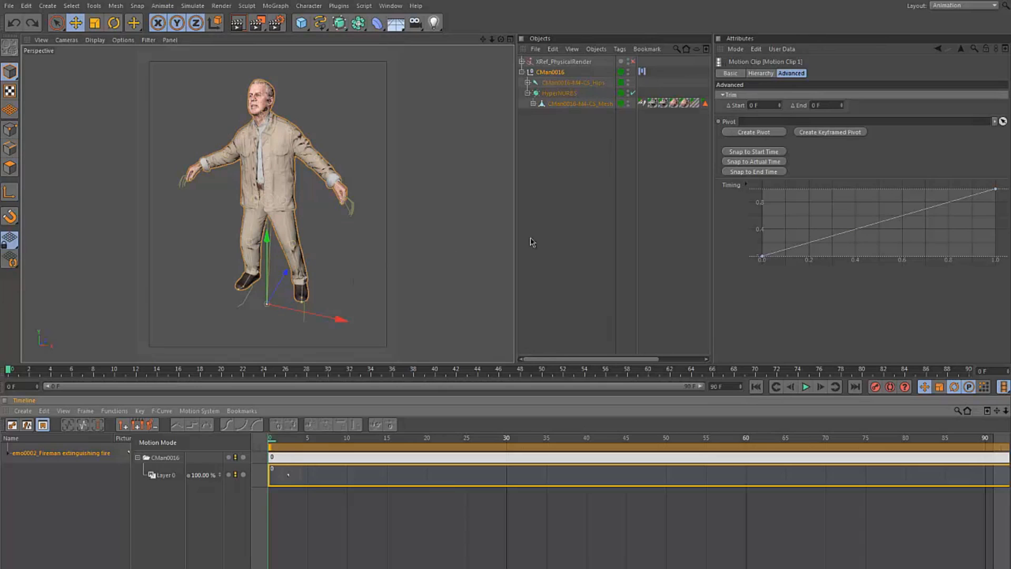
click(773, 133)
drag(267, 241, 269, 273)
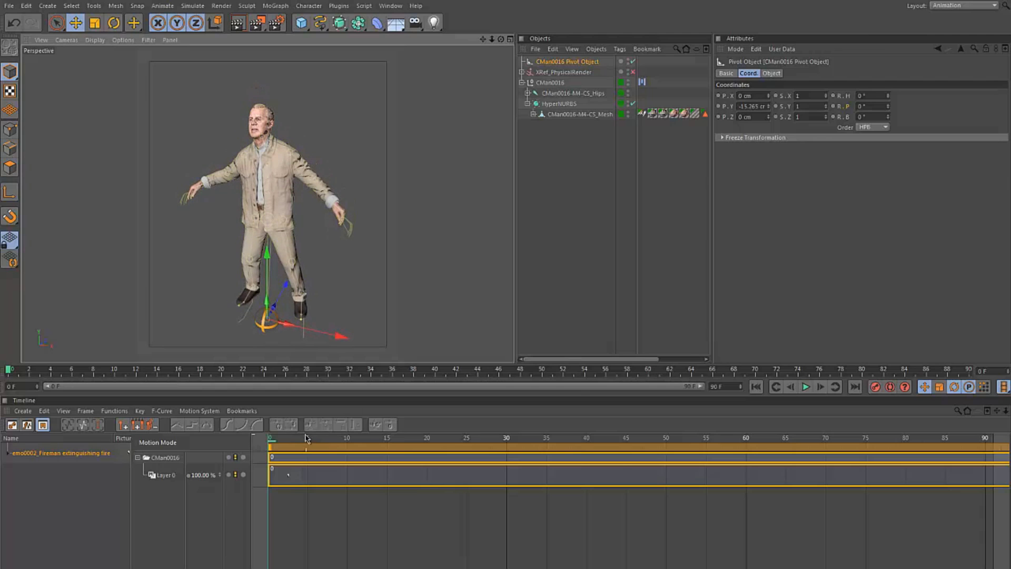
drag(306, 436, 235, 449)
click(600, 176)
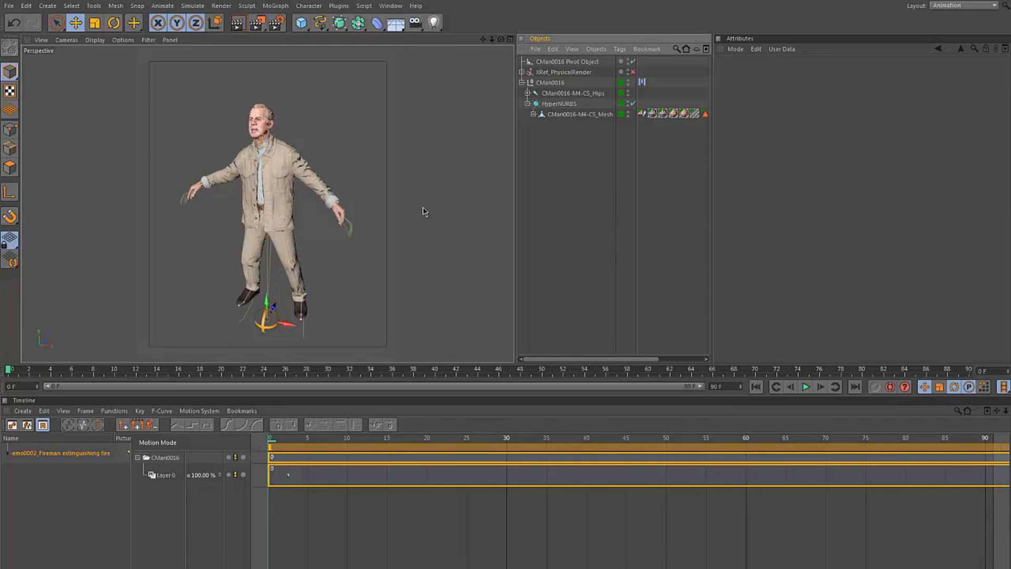